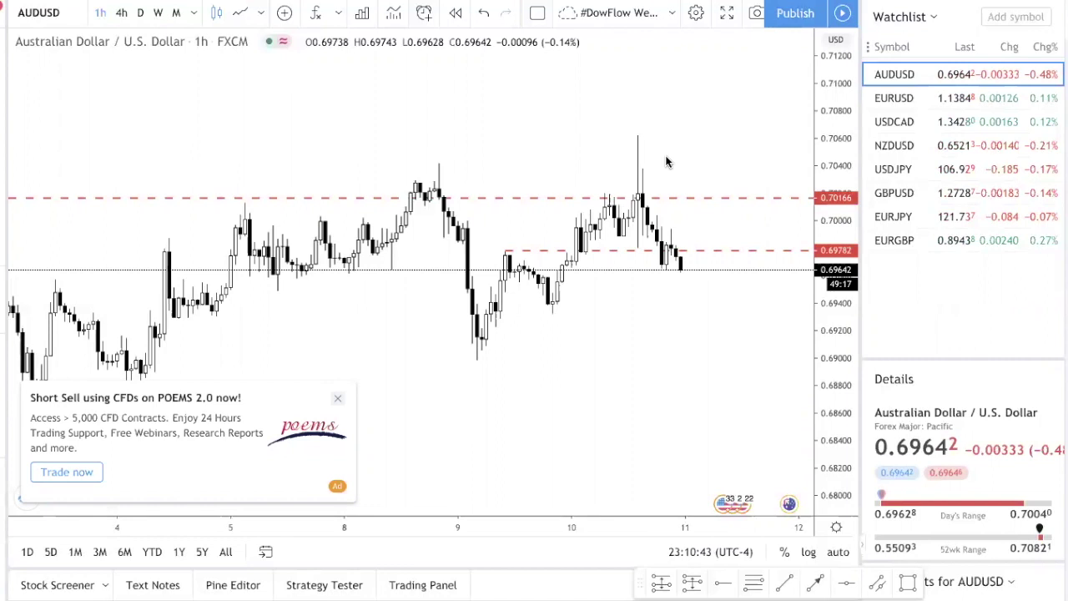
Raise the upper dashed resistance line on AUDUSD to about 0.70264 and check it on the daily chart
mouse_move(551, 199)
mouse_down()
mouse_move(538, 179)
mouse_move(409, 185)
mouse_up()
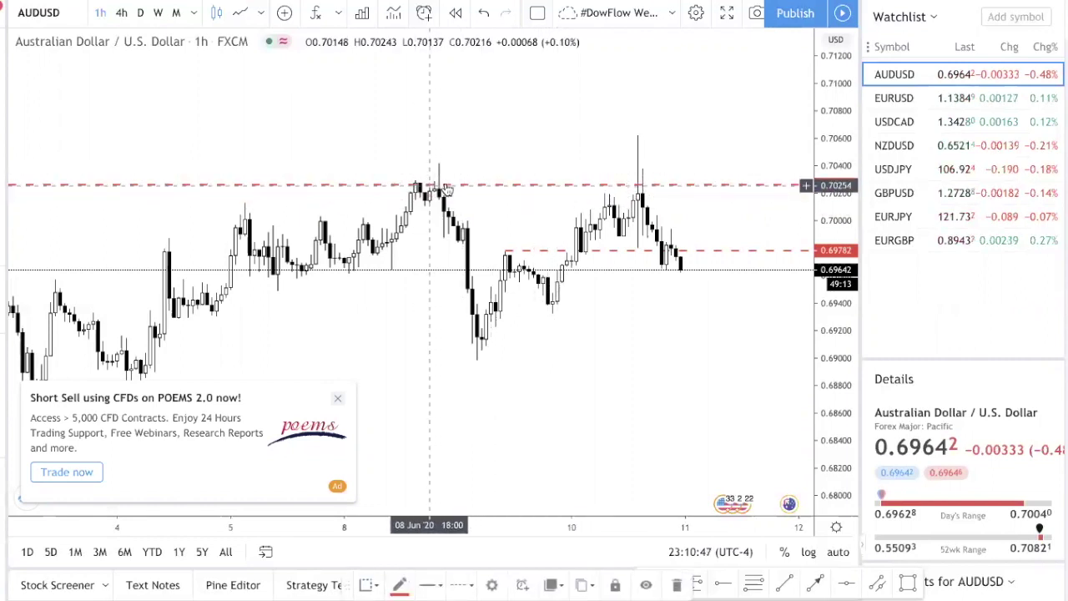
click(140, 12)
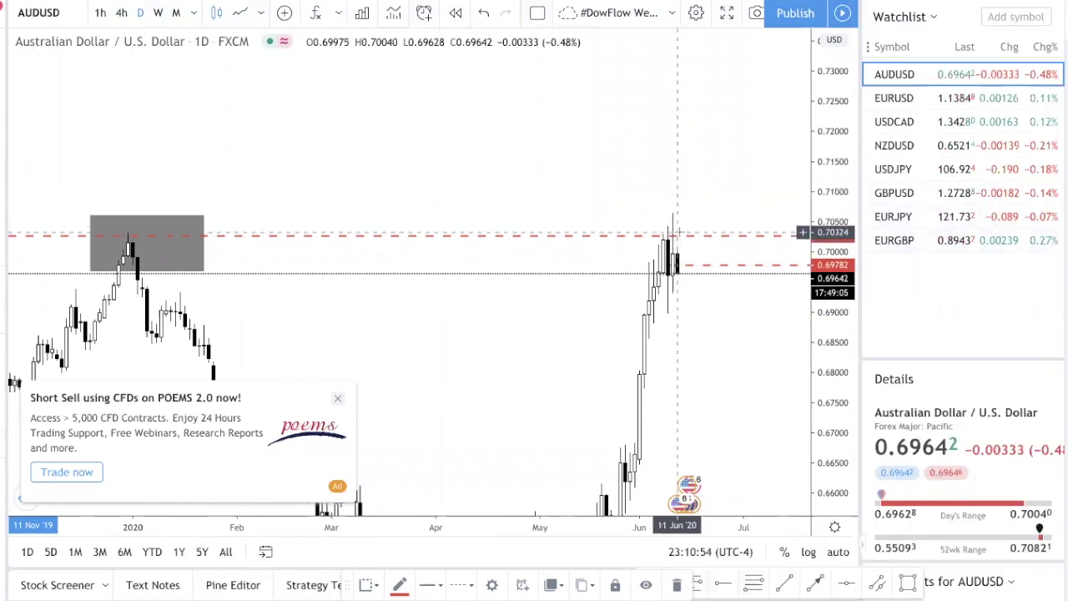
Switch the AUDUSD chart to the 4-hour timeframe and hide the advertisement covering it
click(121, 14)
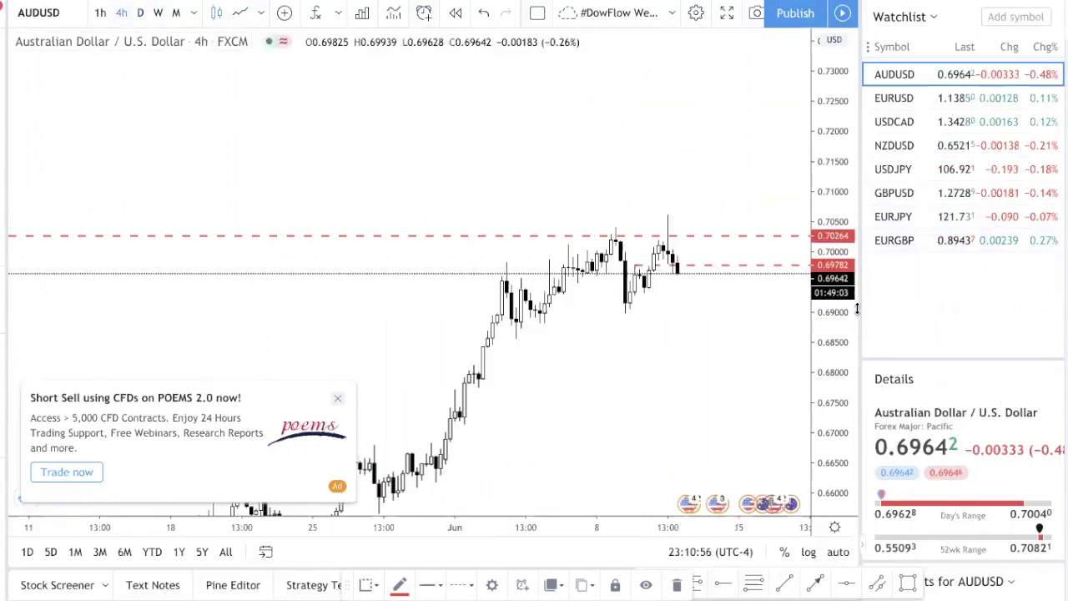
click(337, 398)
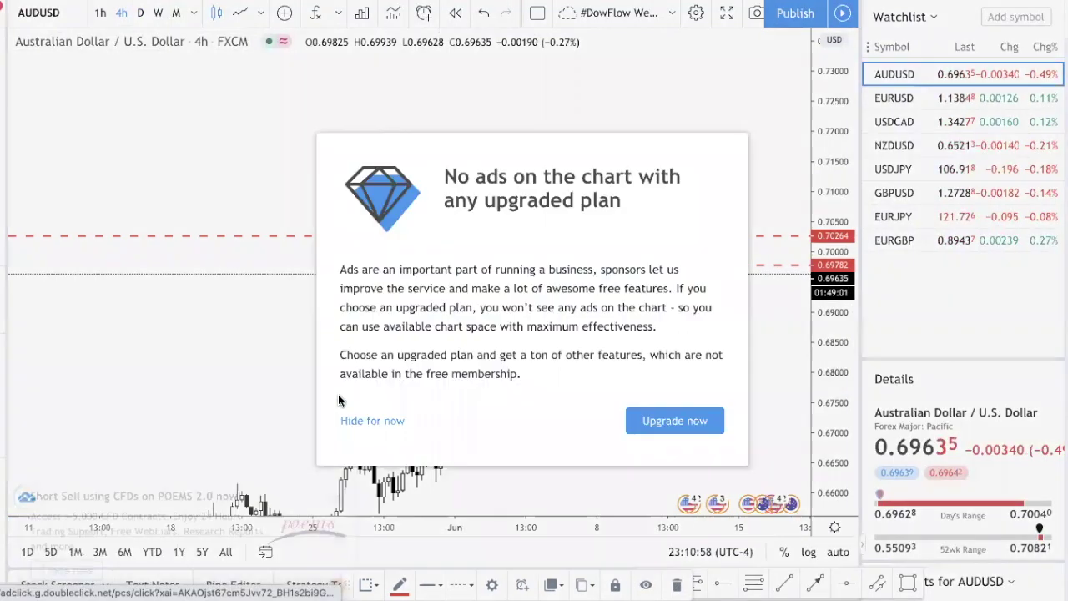
click(392, 423)
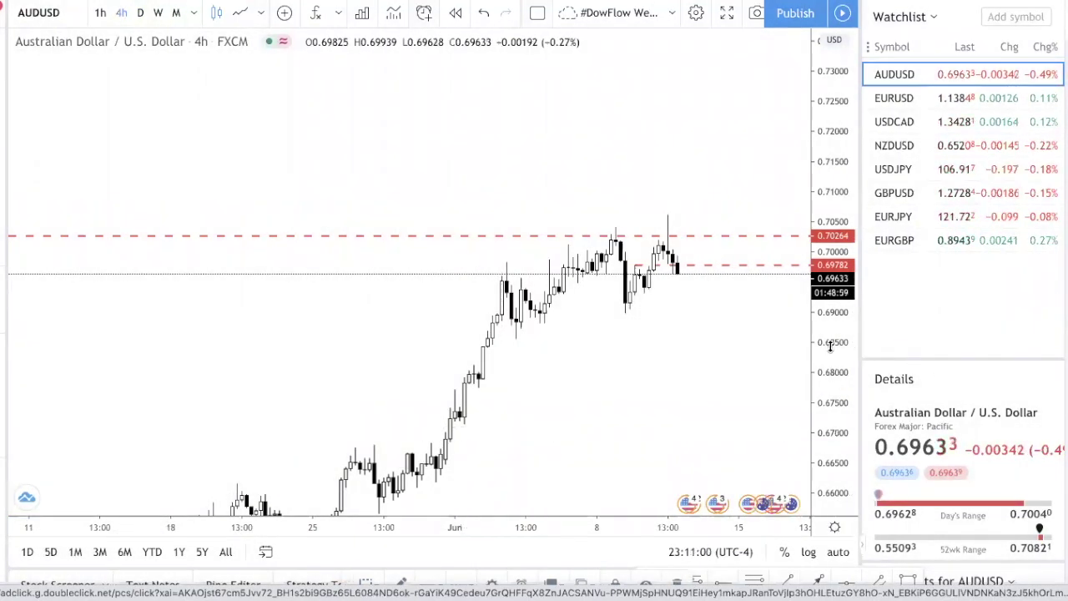
Draw a rectangle over the latest long upper wick, from about 0.70622 down to 0.70253, spanning 09 Jun 21:00 to 11 Jun 13:00
drag(830, 347, 826, 381)
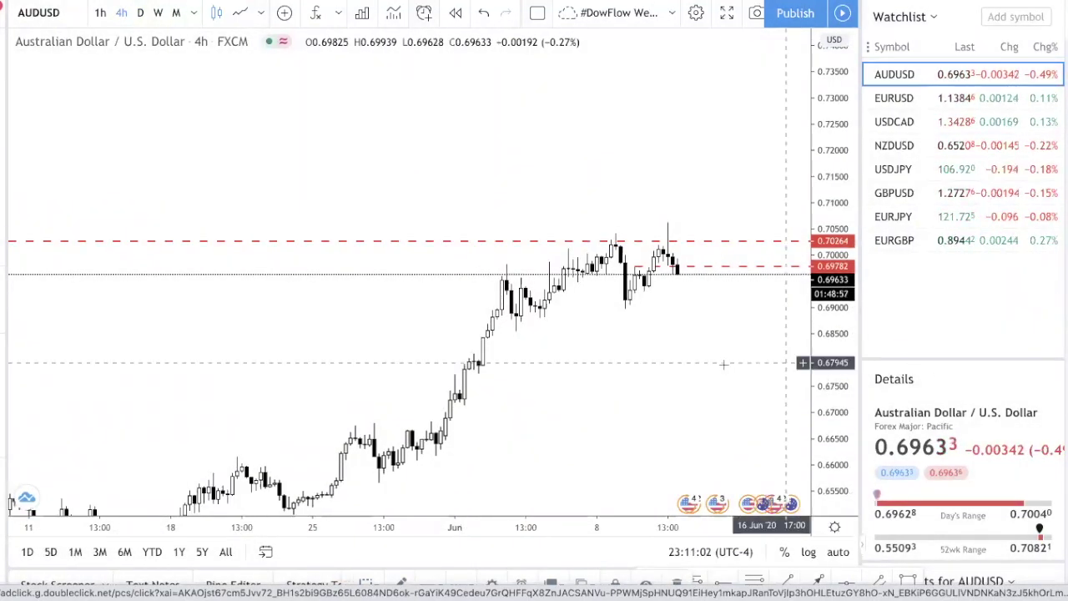
scroll(722, 364, up, 2)
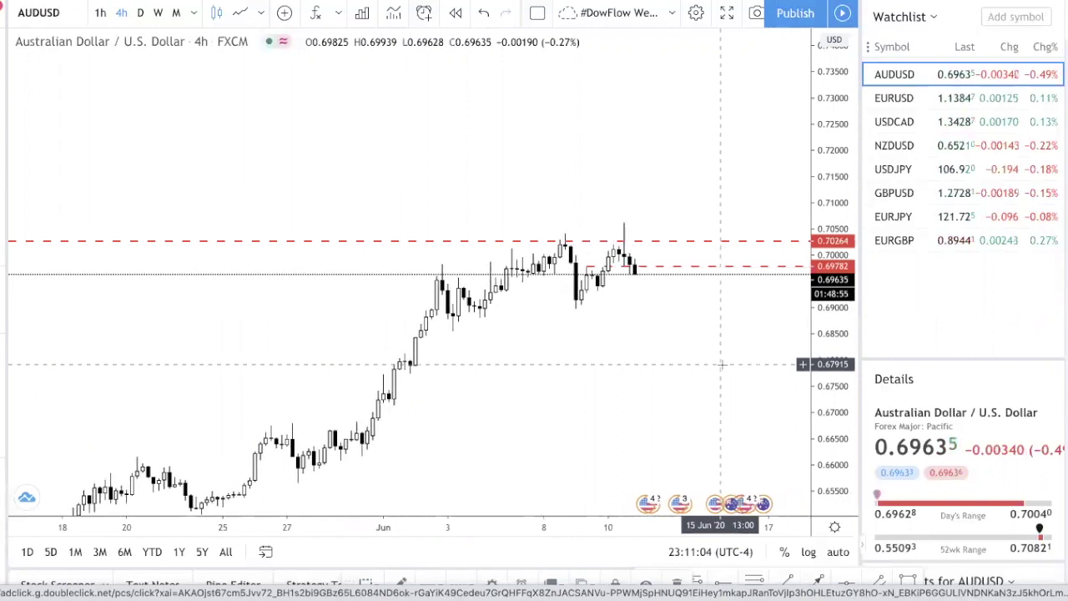
scroll(679, 270, up, 3)
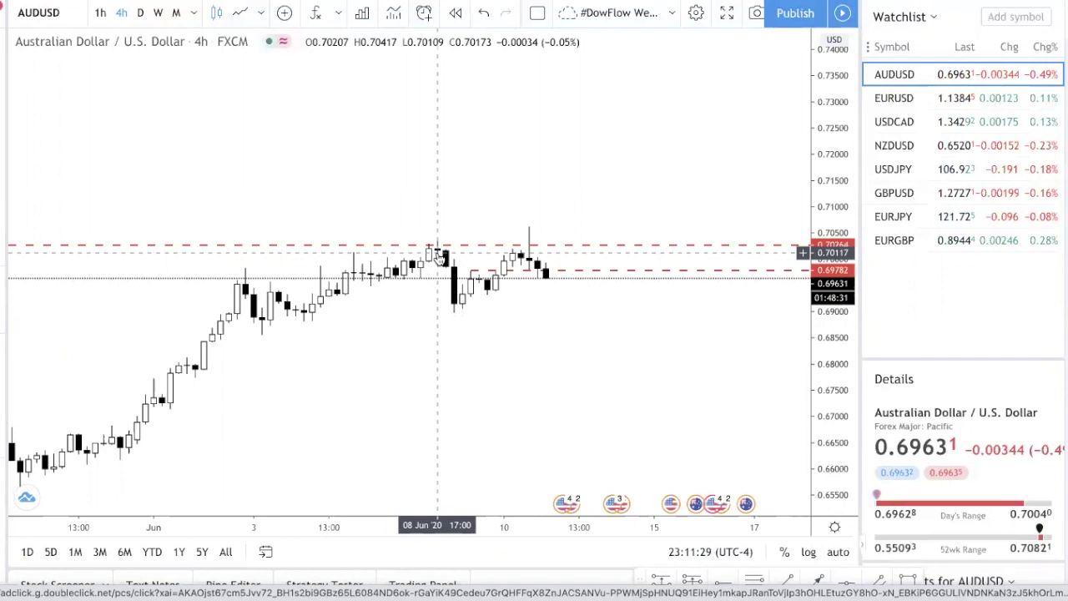
scroll(438, 256, up, 3)
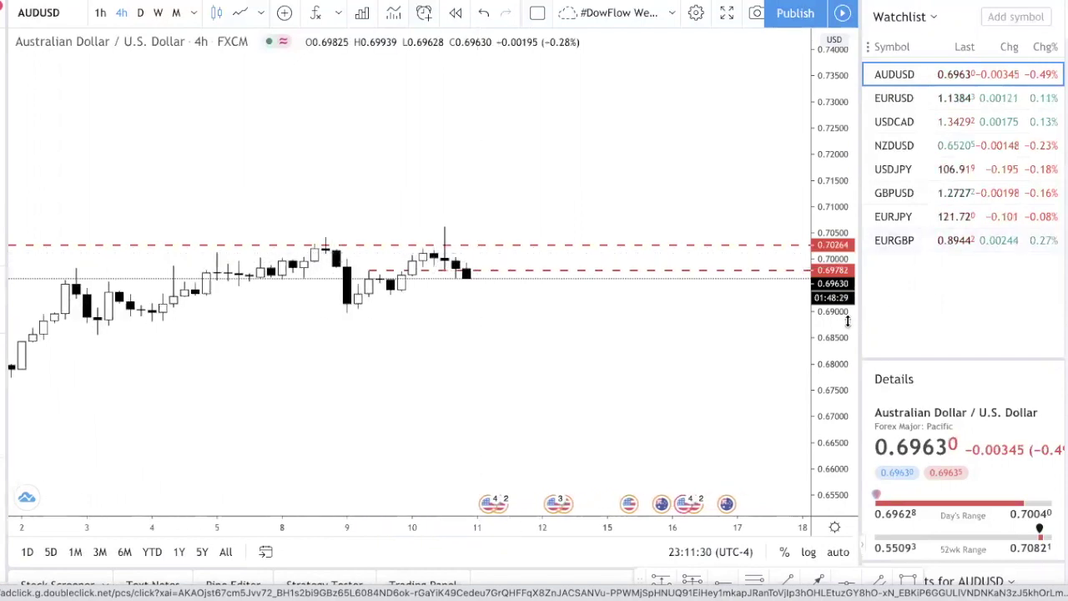
drag(847, 320, 848, 359)
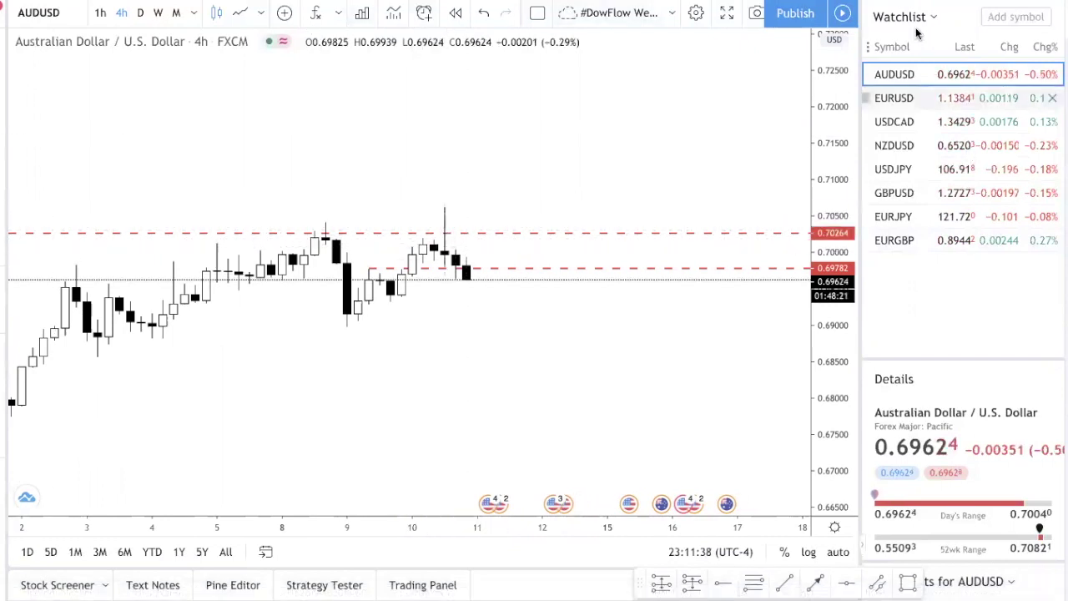
click(845, 581)
mouse_move(404, 206)
mouse_down()
mouse_move(510, 226)
mouse_move(505, 238)
mouse_up()
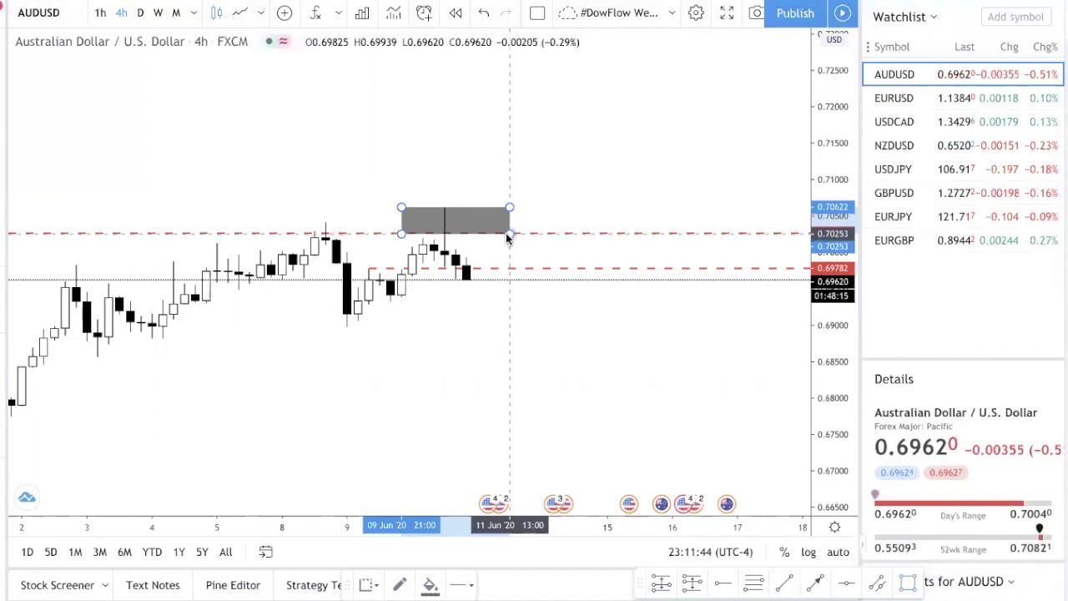
click(506, 237)
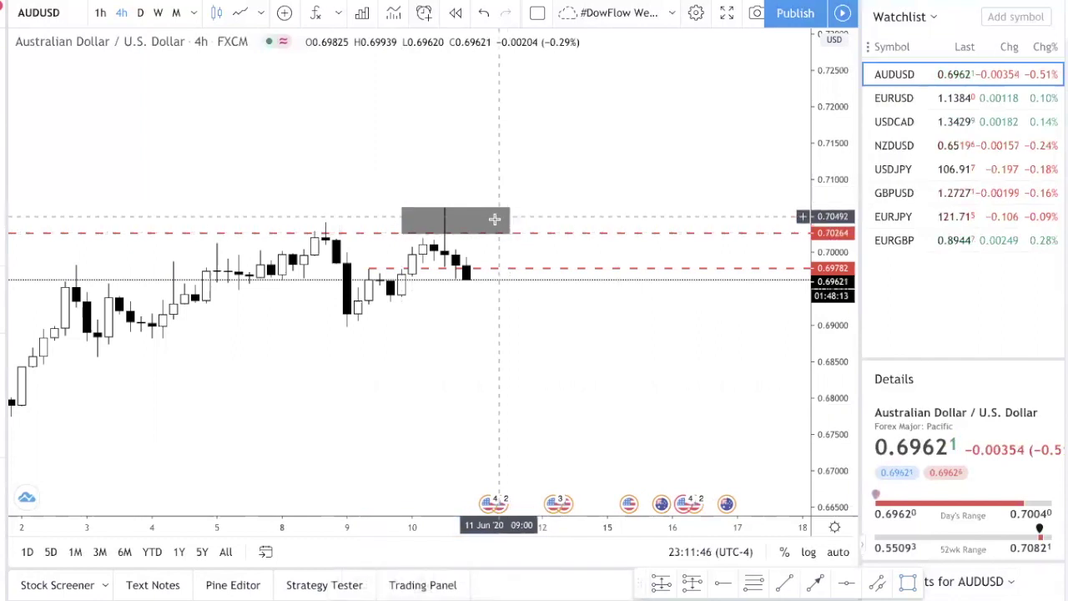
Examine the shaded AUDUSD wick zone against the previous high on the 1-hour and 4-hour charts
scroll(495, 219, down, 2)
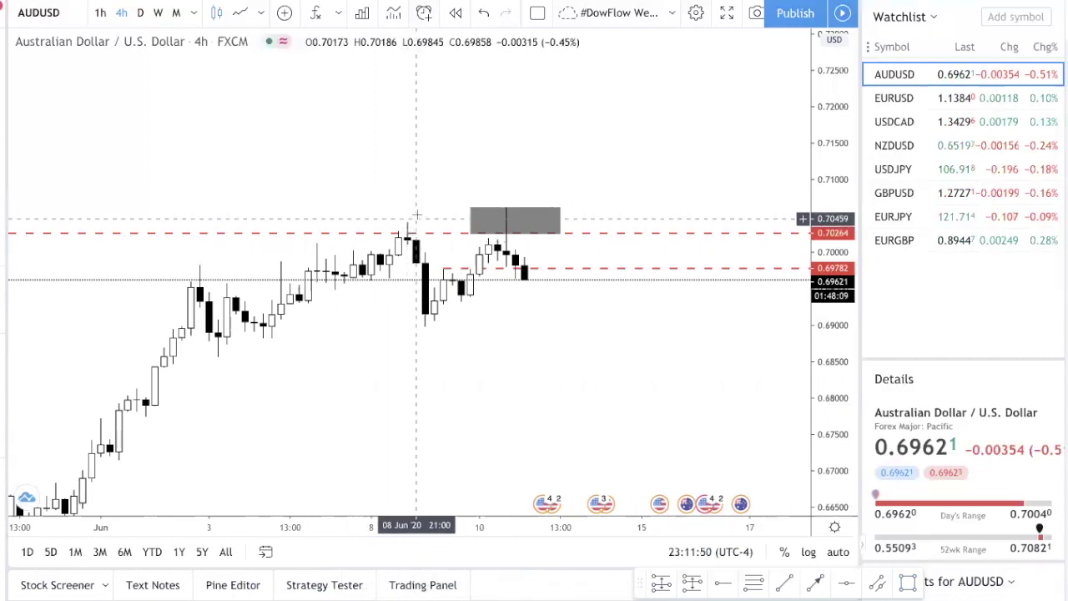
click(472, 220)
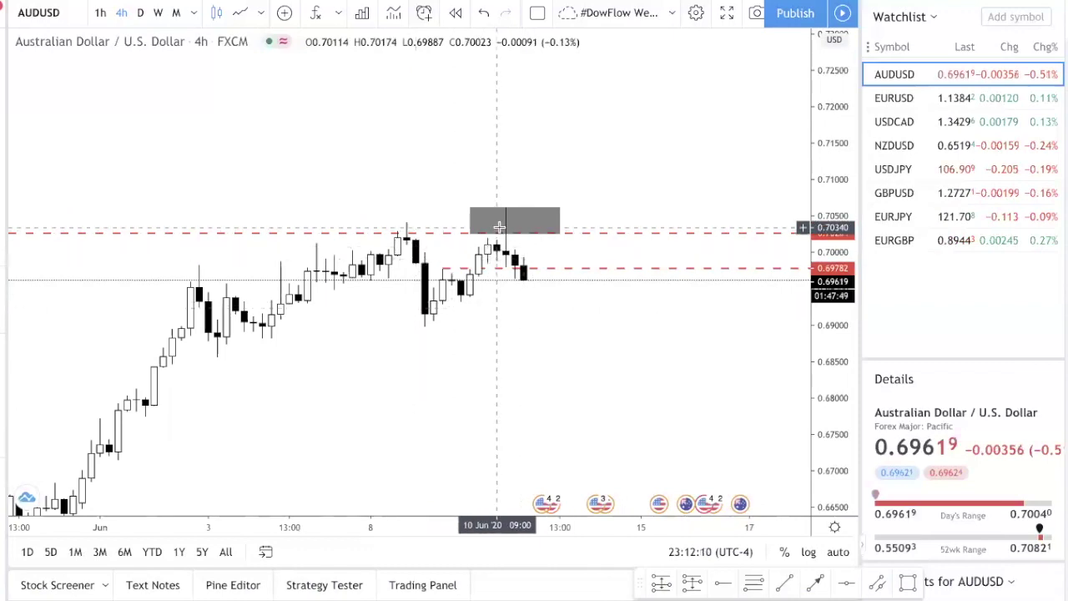
click(552, 215)
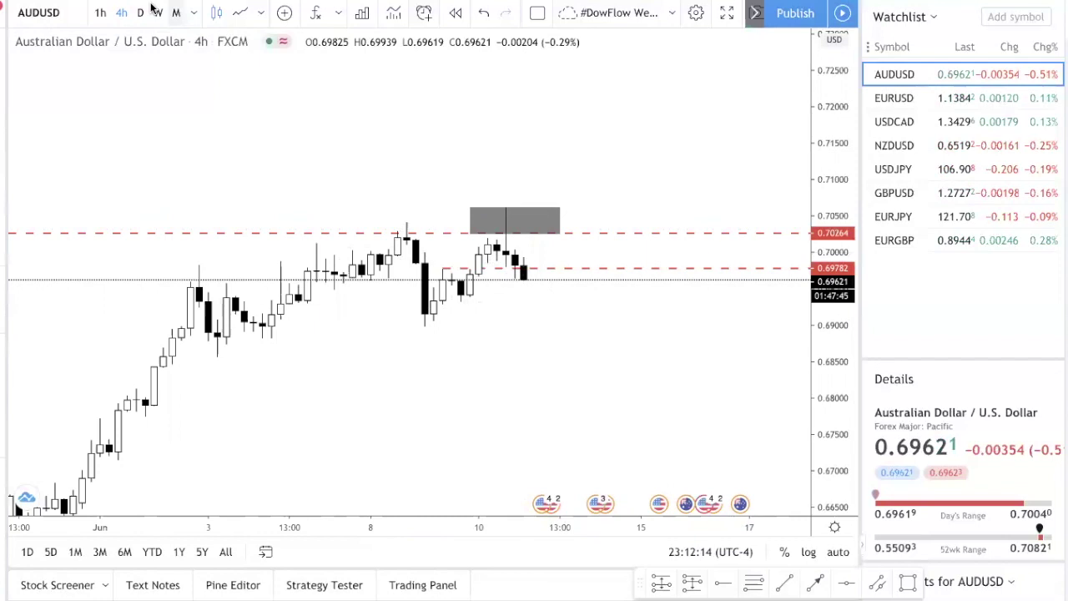
click(100, 13)
scroll(543, 209, down, 5)
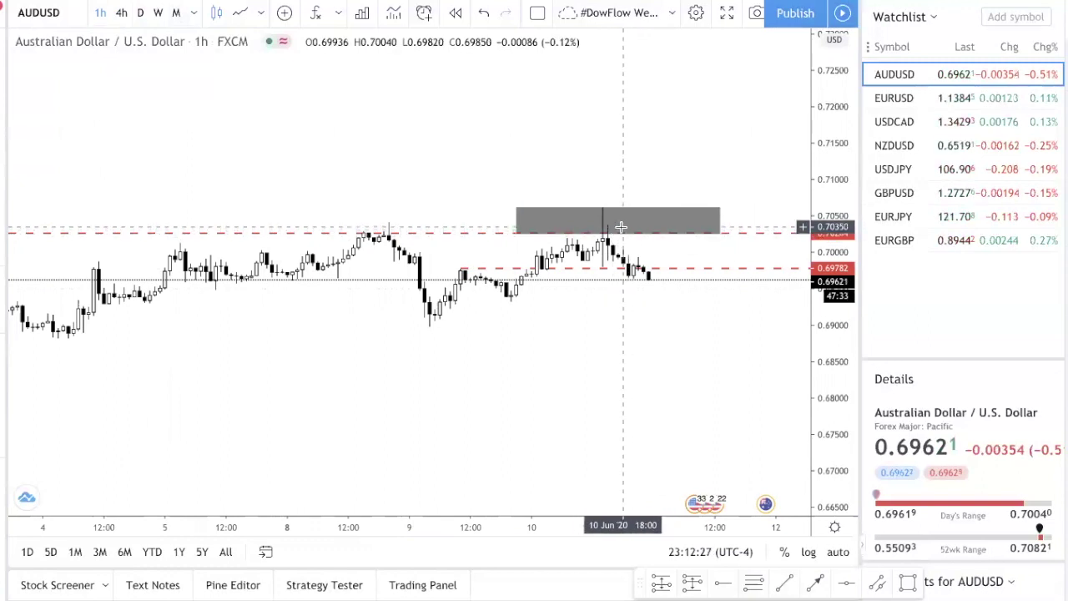
click(117, 10)
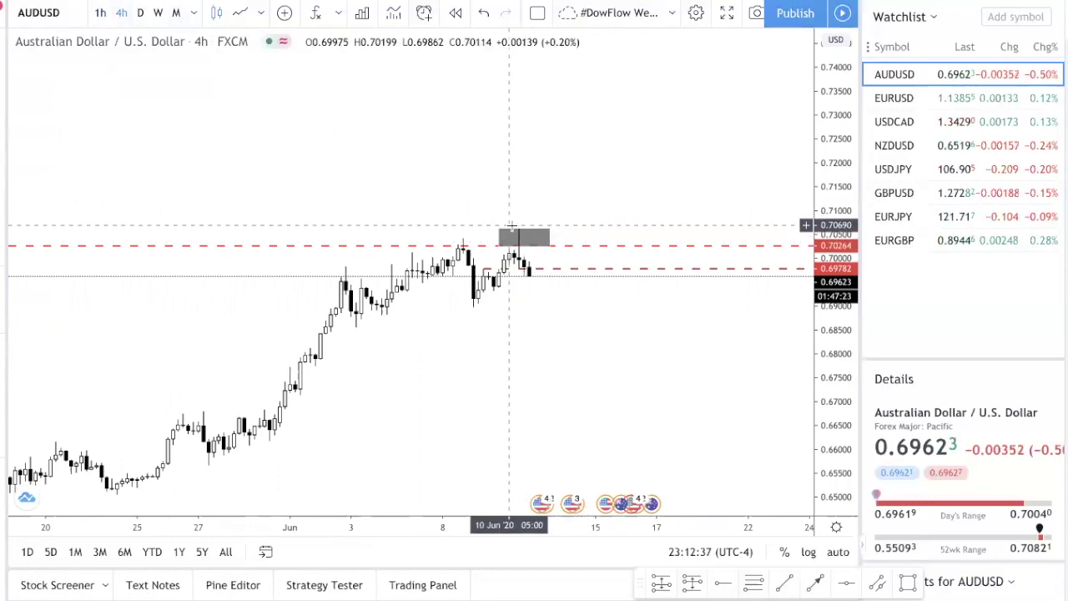
drag(516, 227, 651, 260)
scroll(691, 354, up, 1)
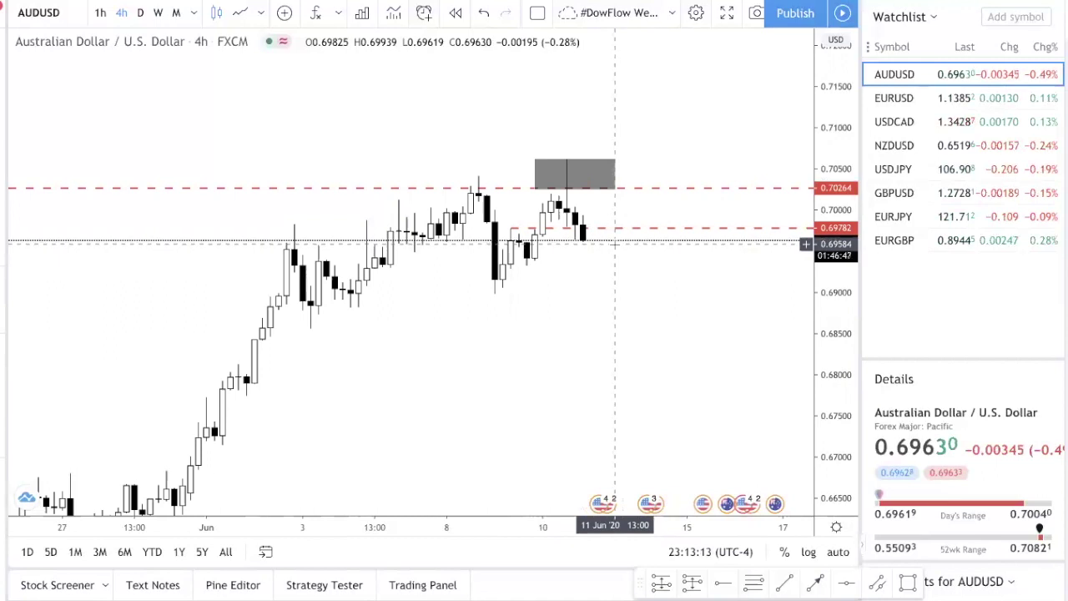
scroll(592, 243, down, 3)
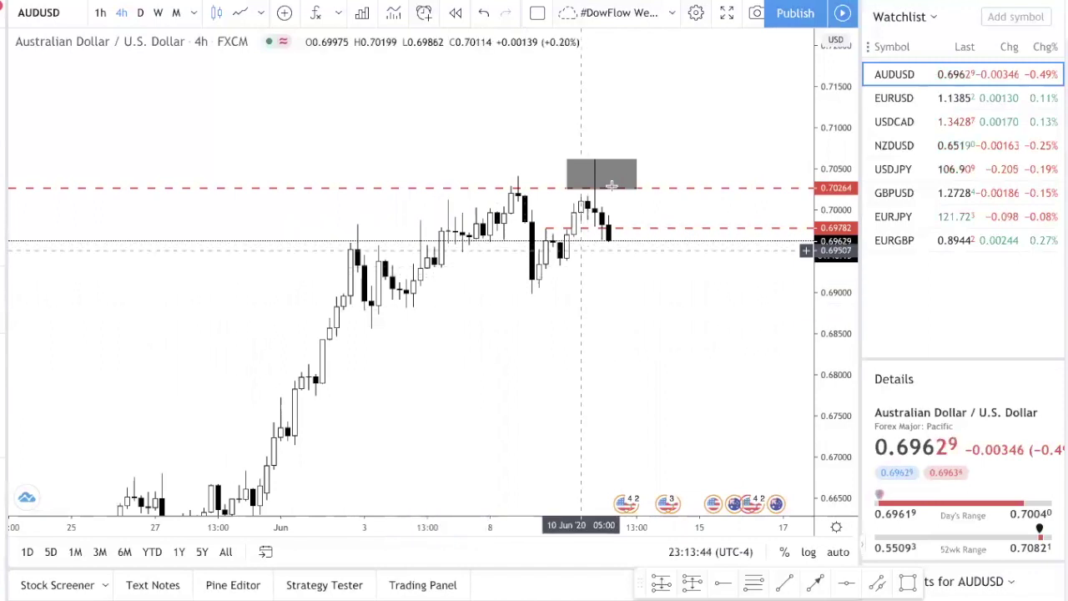
click(603, 160)
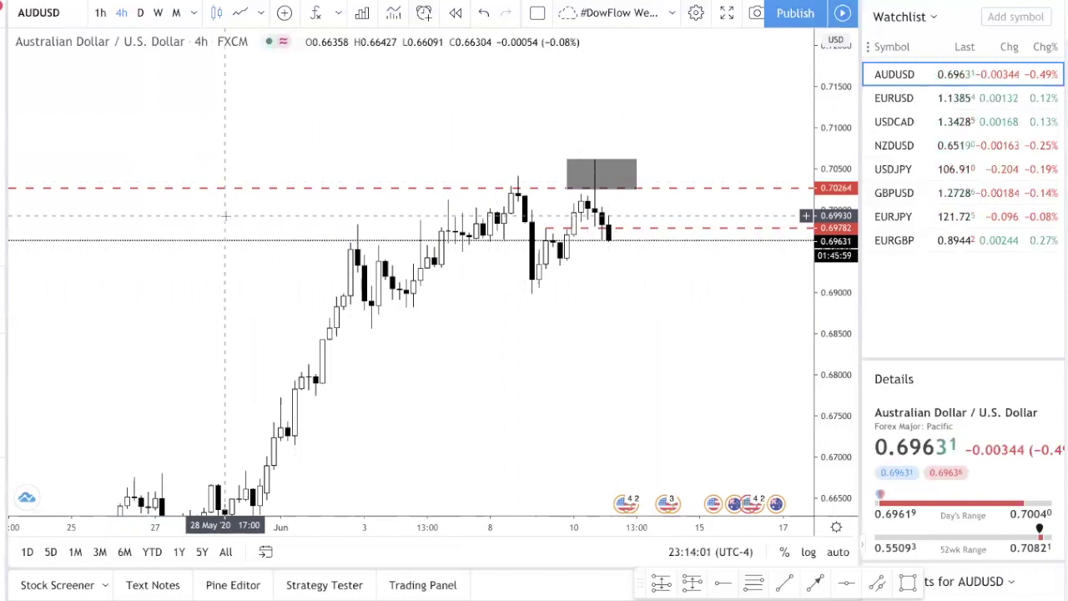
Load AUDCHF and draw a rectangle over its latest upper wick, about 0.66616 to 0.66257, spanning 10 Jun 05:00 to 15 Jun 01:00
text(AUDCHF)
key(Return)
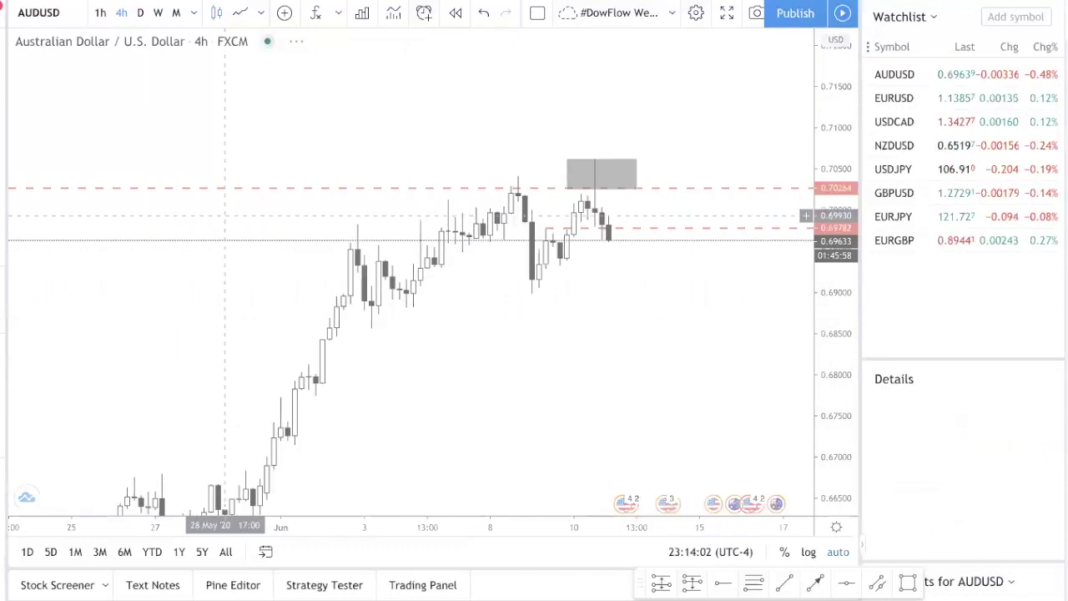
scroll(573, 184, up, 2)
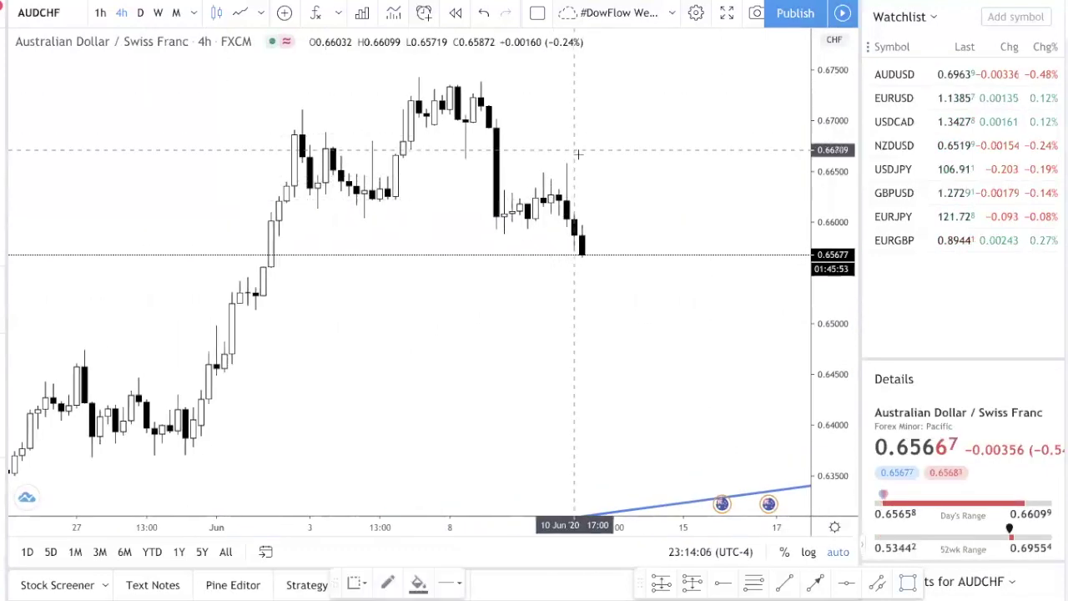
drag(567, 159, 683, 196)
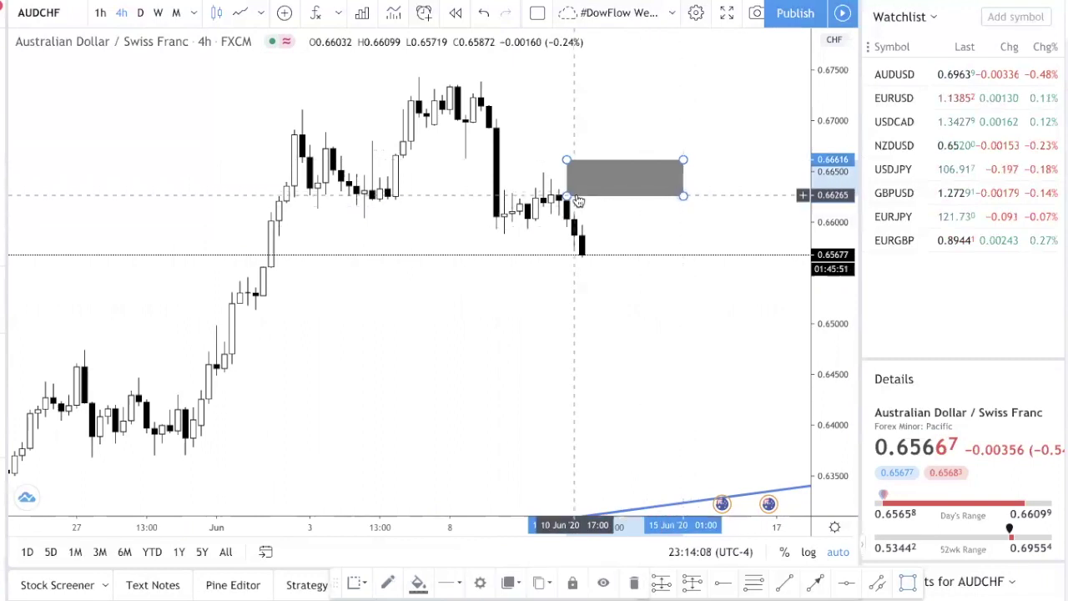
drag(566, 196, 551, 197)
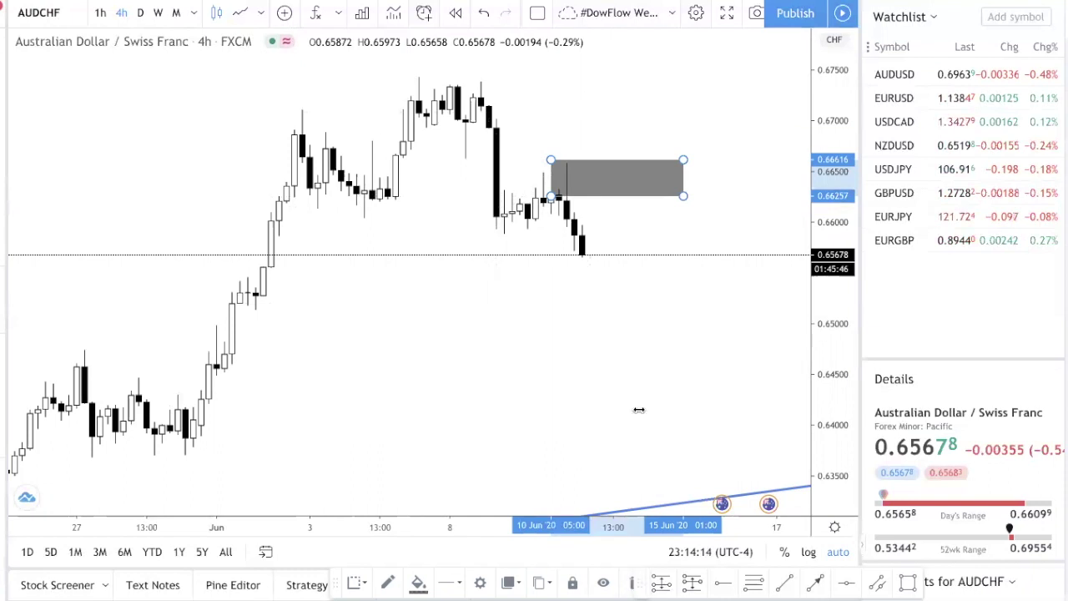
click(538, 177)
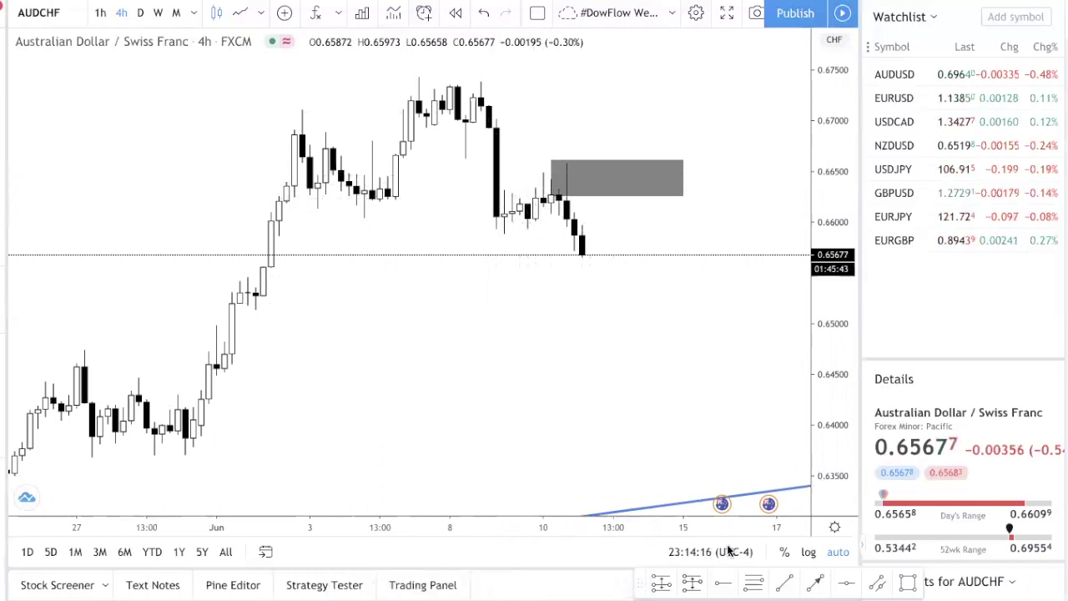
Add a dashed horizontal ray on AUDCHF at about 0.66491, starting from 09 Jun 09:00
click(512, 165)
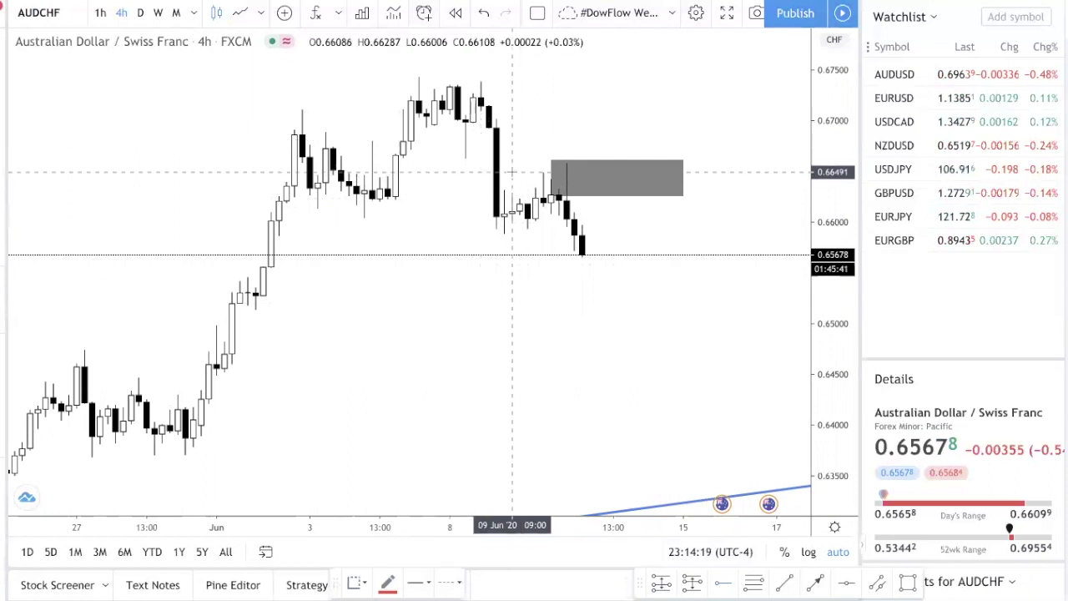
click(512, 172)
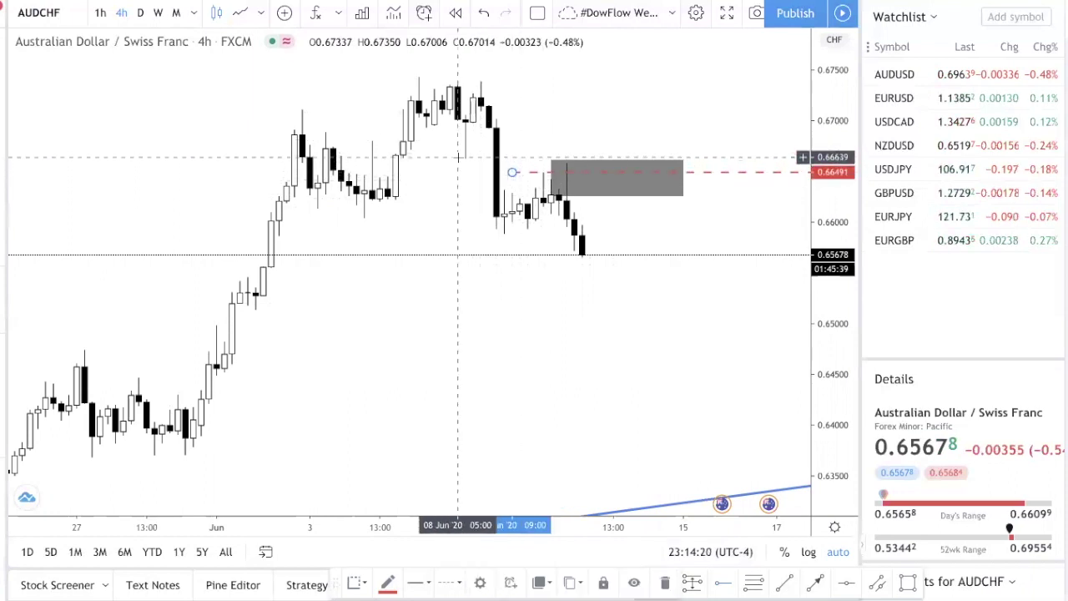
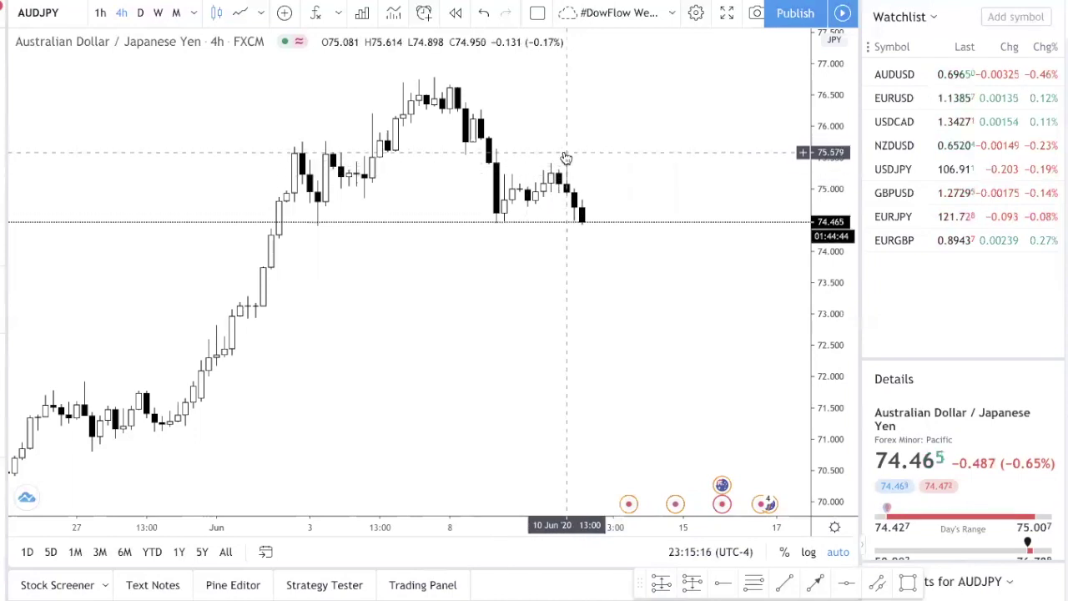
Switch AUDJPY to the 1-hour timeframe and draw a rectangle over the 10 June upper wick, from about 75.6 down to 75.0
click(101, 13)
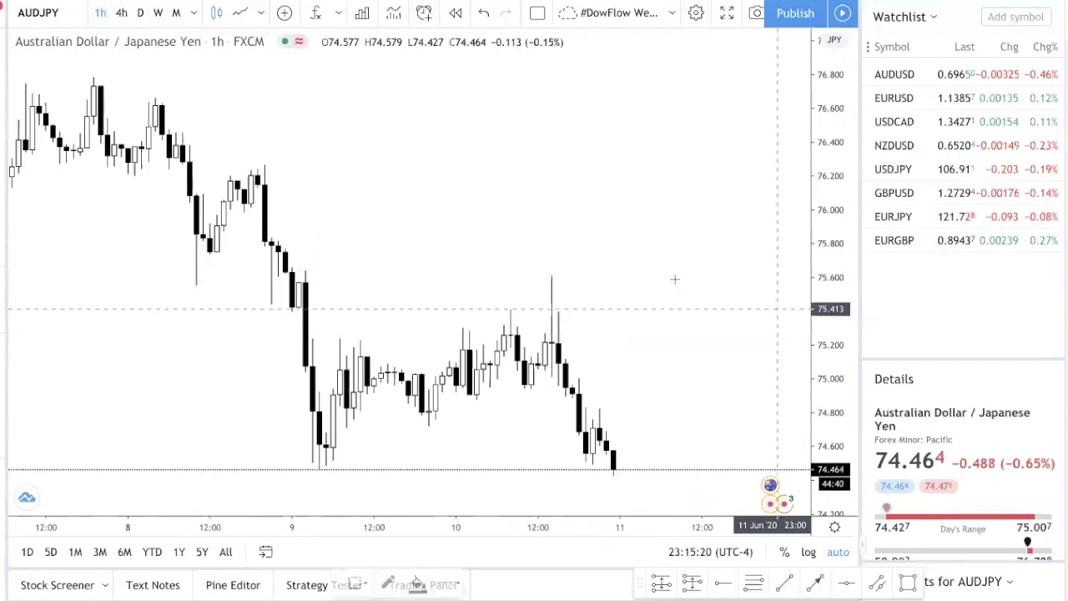
mouse_move(550, 272)
mouse_down()
mouse_move(614, 334)
mouse_move(787, 388)
mouse_move(764, 373)
mouse_up()
drag(559, 373, 512, 377)
click(435, 342)
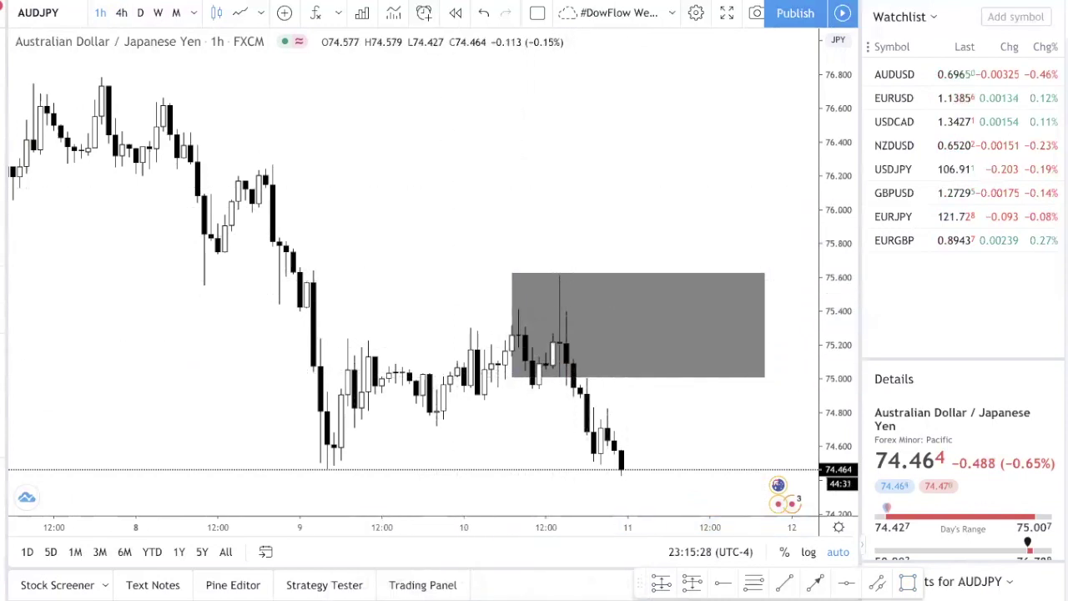
Add dashed horizontal rays on AUDJPY at about 75.010 and 75.604, along the rectangle's lower and upper edges
click(556, 341)
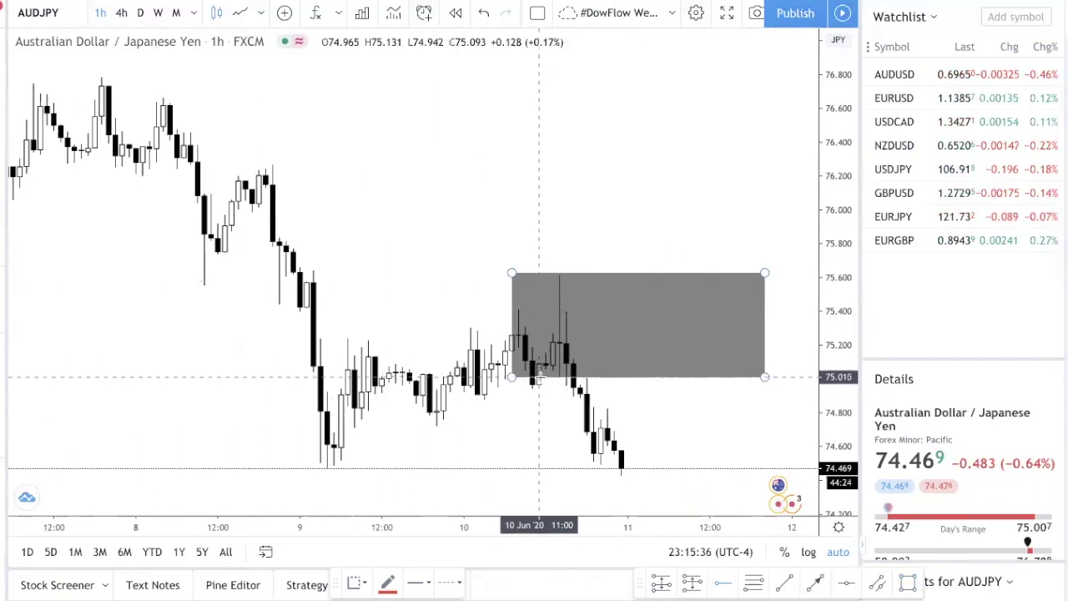
click(584, 216)
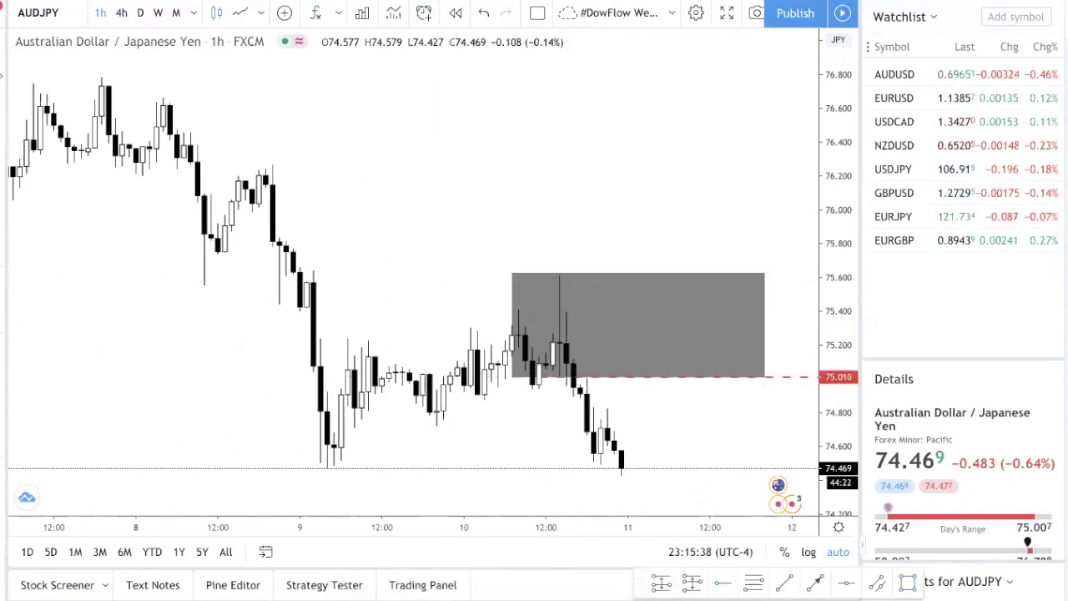
click(570, 284)
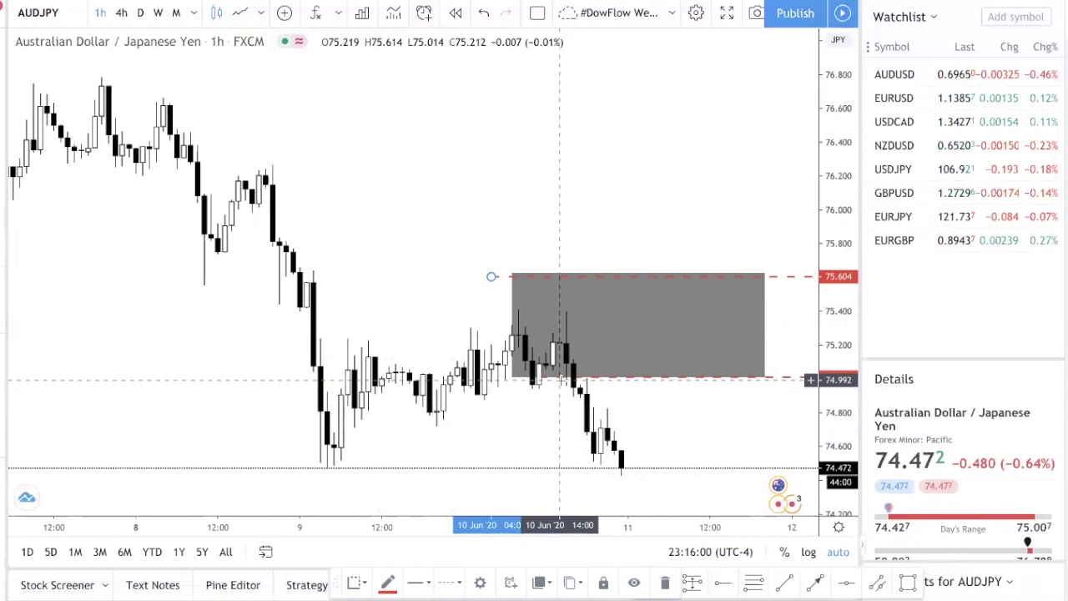
Switch AUDJPY to the 4-hour timeframe and move the lower dashed ray to about 74.905, starting at 10 Jun 09:00
click(121, 13)
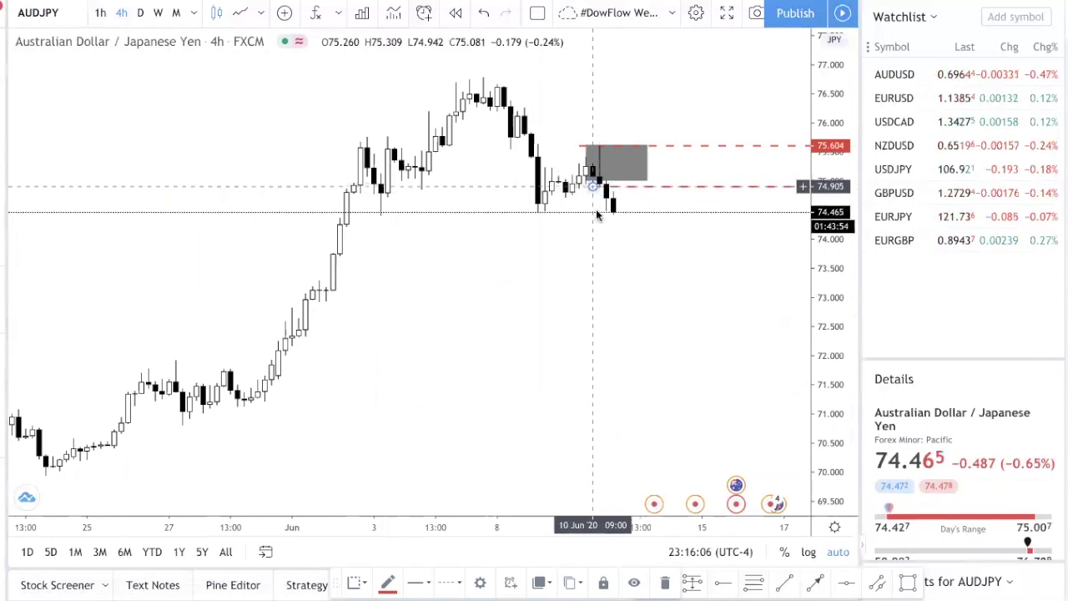
scroll(518, 224, right, 1)
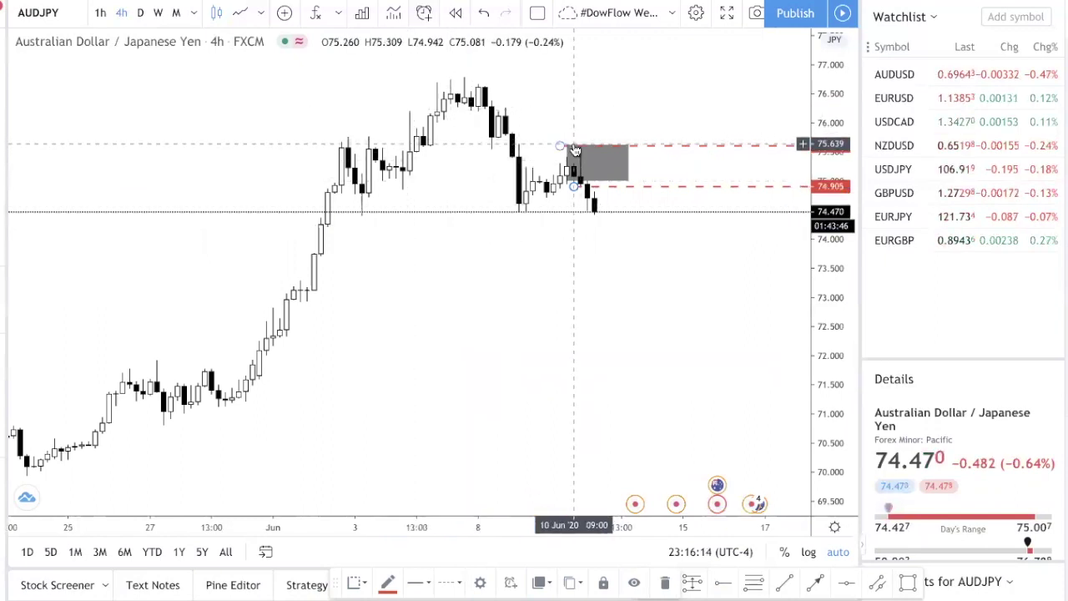
Add dashed horizontal rays on AUDJPY at about 75.103 and 76.203, both starting at 04 Jun 09:00
mouse_move(345, 297)
mouse_down()
mouse_move(639, 309)
mouse_move(346, 292)
mouse_up()
scroll(281, 319, up, 2)
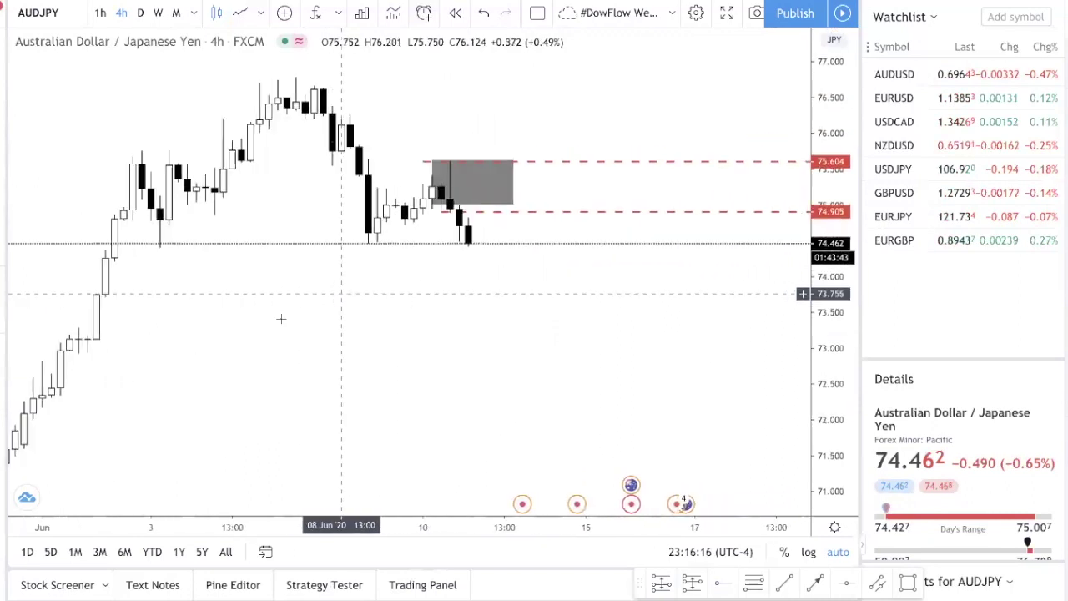
drag(281, 318, 541, 250)
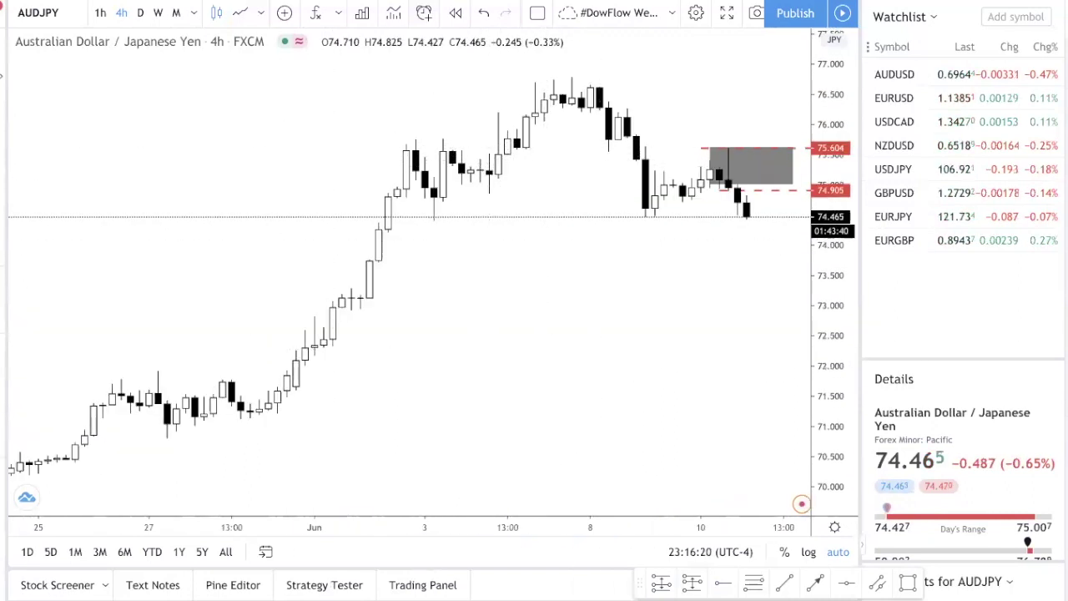
key(alt+t)
click(499, 178)
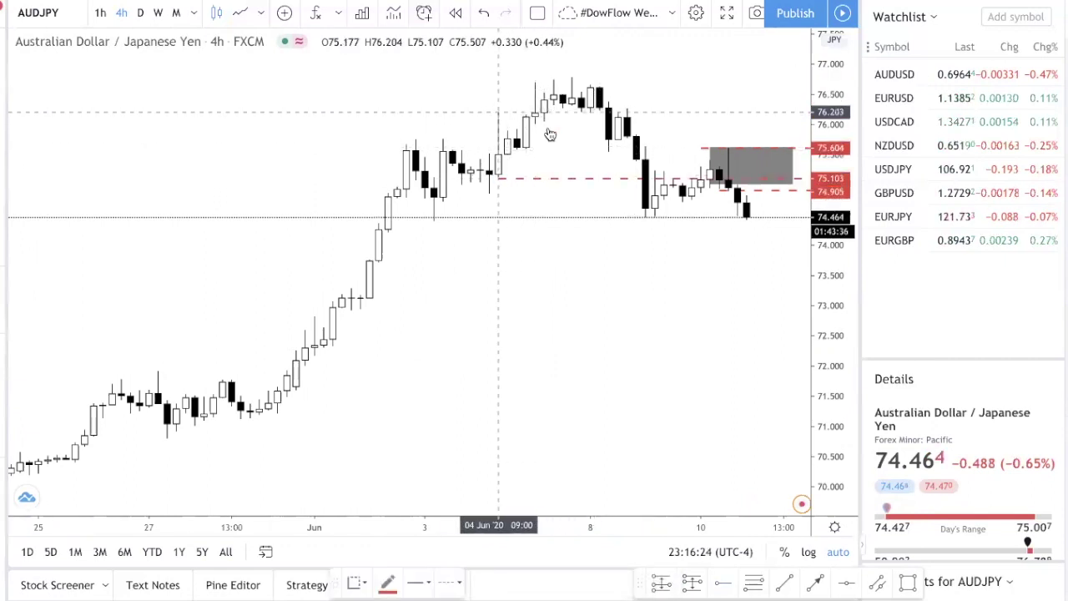
click(499, 111)
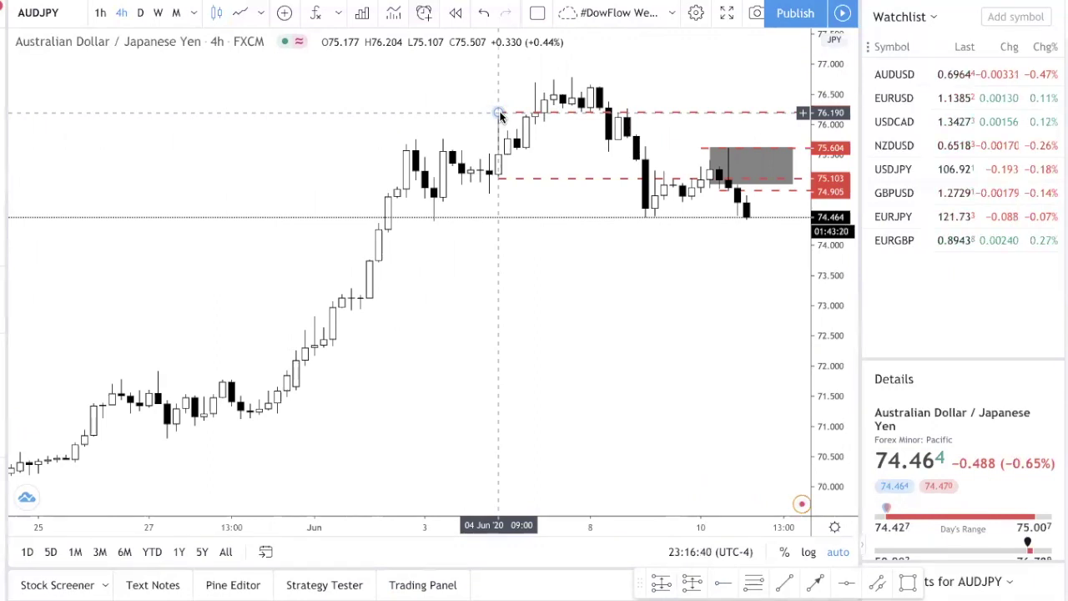
drag(523, 198, 375, 293)
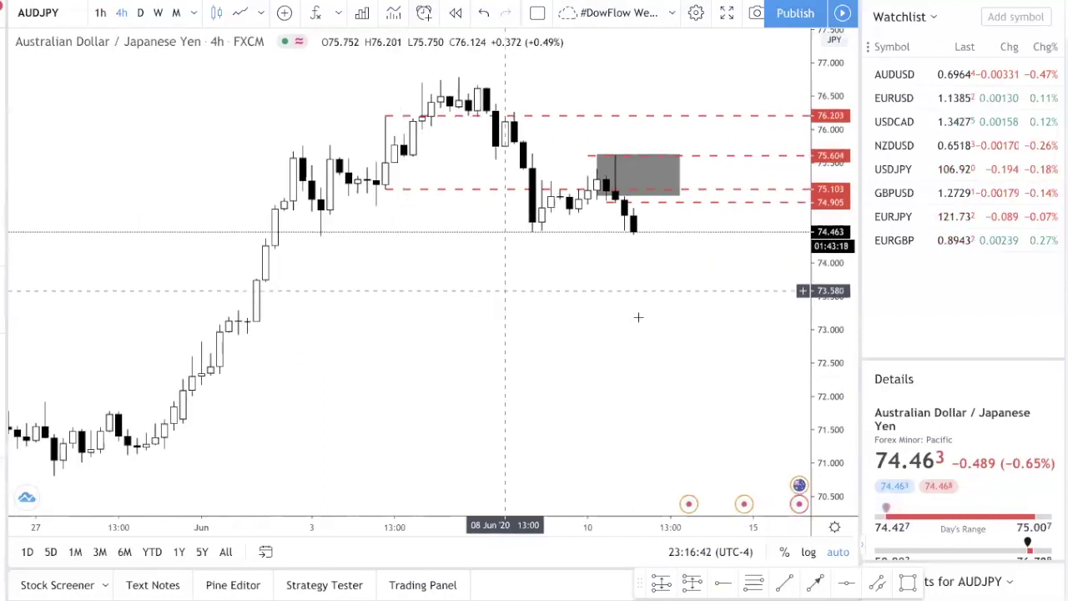
Review the 4-hour charts of EURUSD and GBPUSD in turn
text(EURUSD)
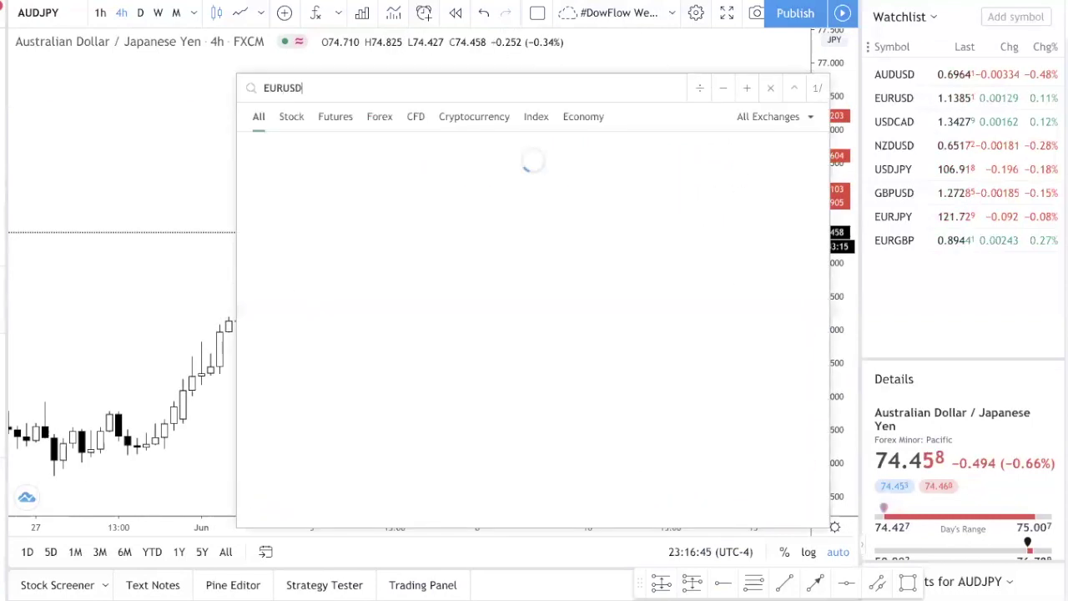
key(Return)
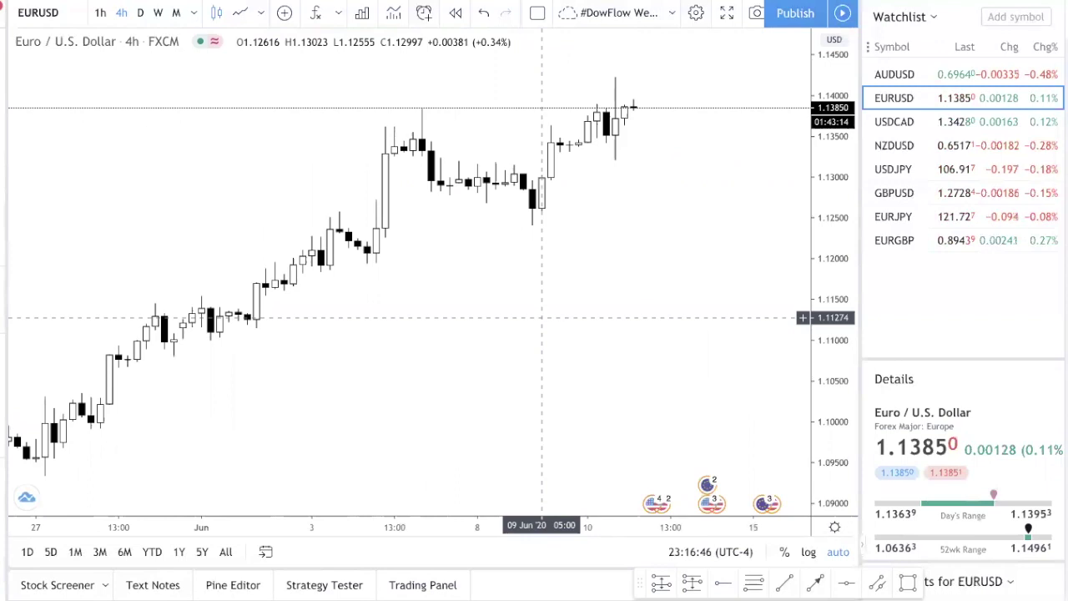
scroll(614, 201, down, 2)
text(GB)
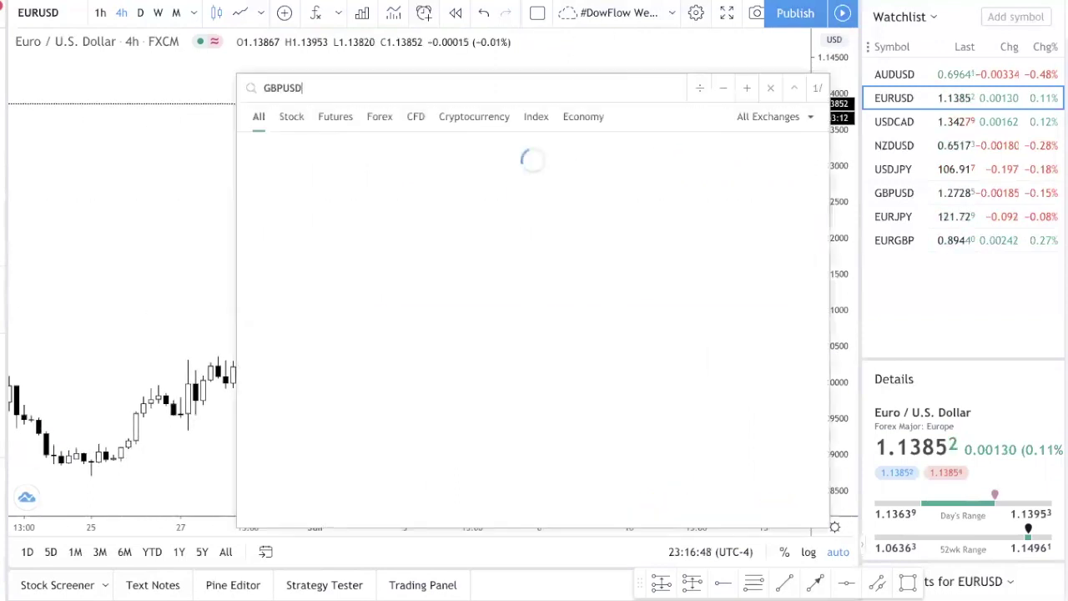
text(PUSD)
key(Return)
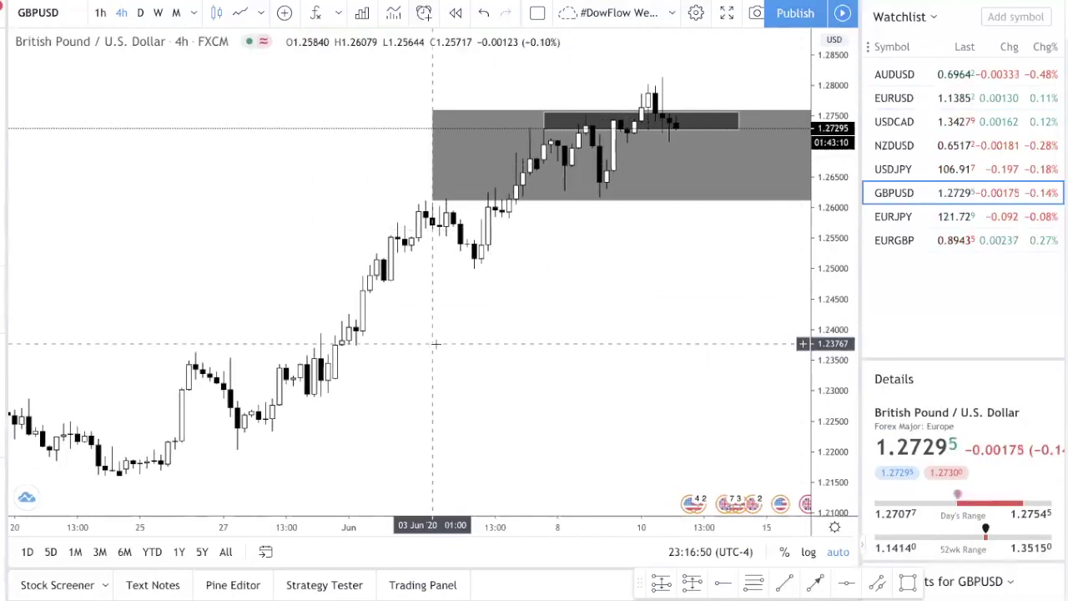
Switch the chart to NZDUSD and remove all existing drawings from it
text(NZDUSD)
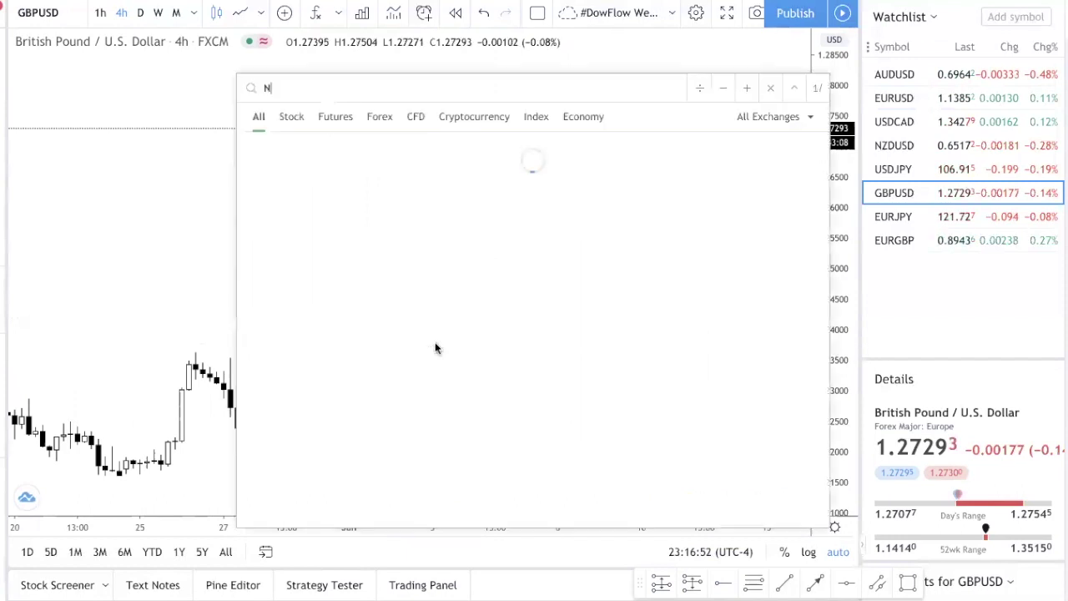
key(Return)
scroll(601, 133, up, 4)
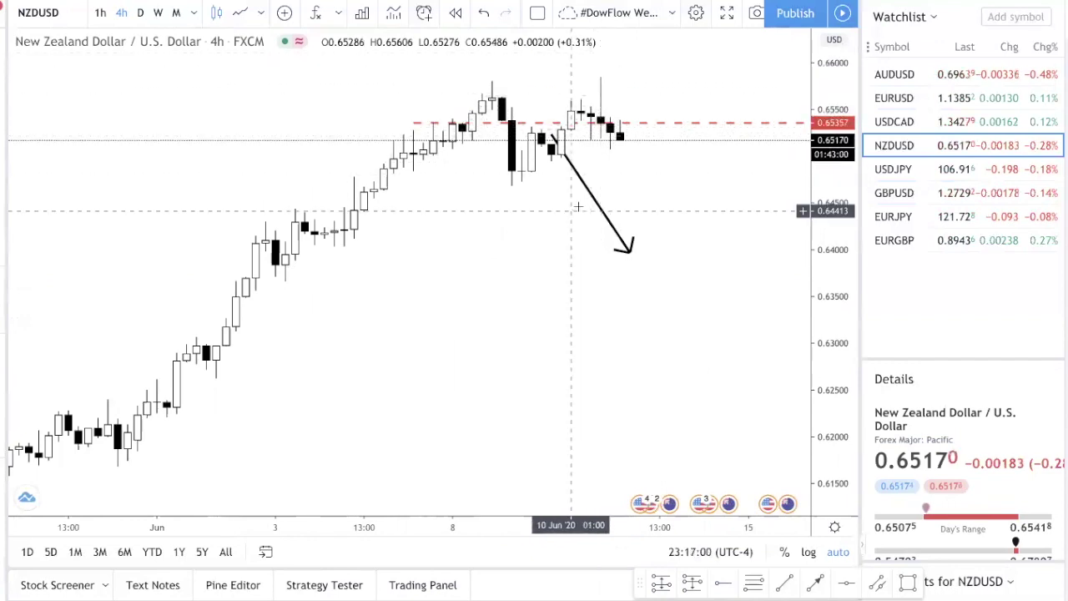
right_click(483, 220)
click(558, 488)
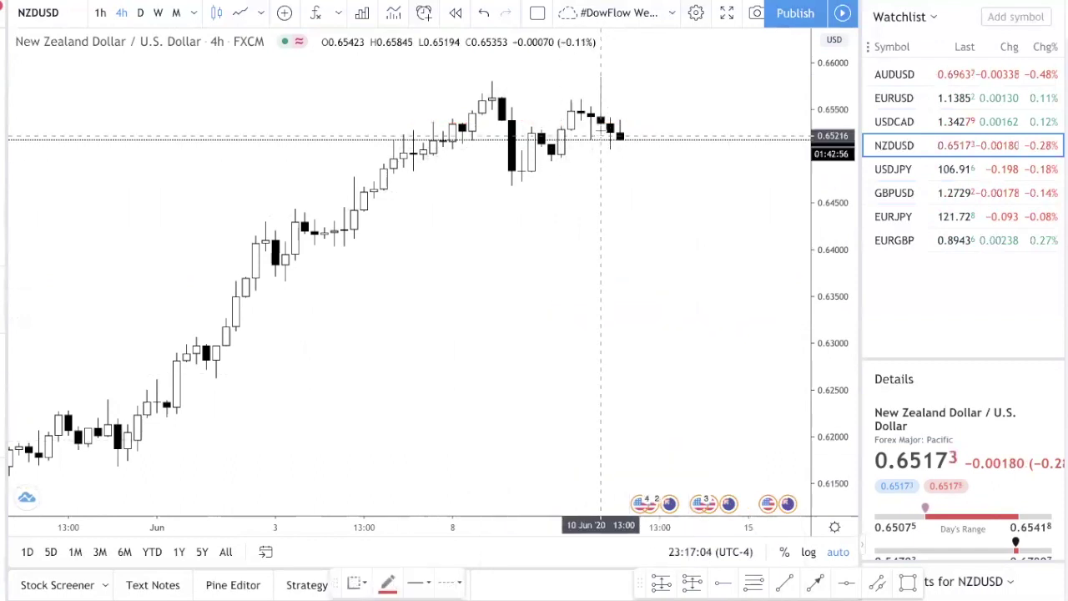
Mark the NZDUSD 10 June upper wick with a dashed horizontal ray at about 0.65884 and a rectangle from there down to about 0.65639
click(601, 74)
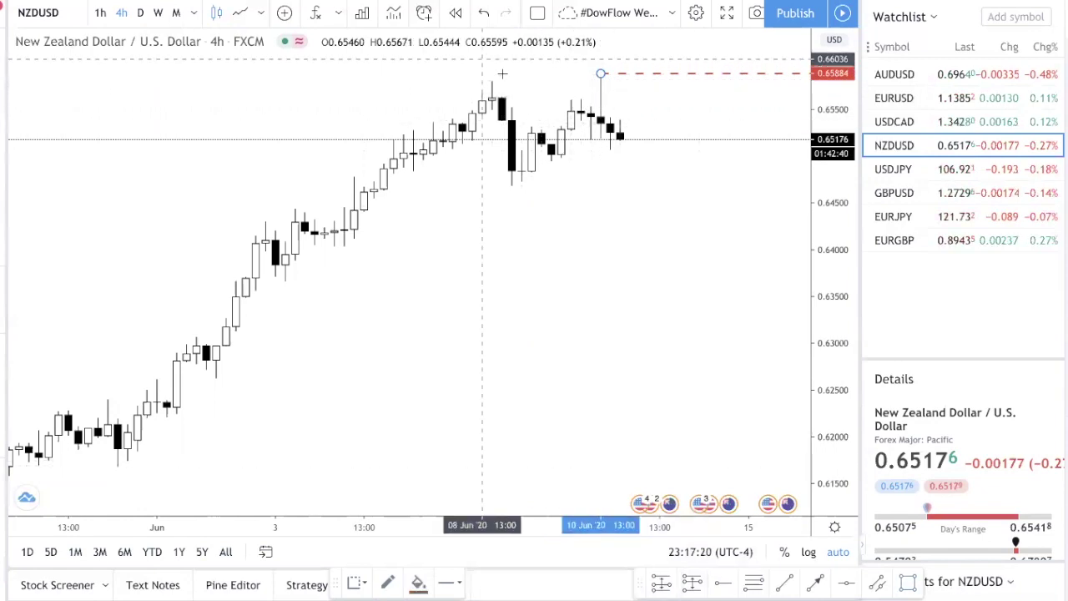
mouse_move(499, 75)
mouse_down()
mouse_move(759, 106)
mouse_move(768, 97)
mouse_up()
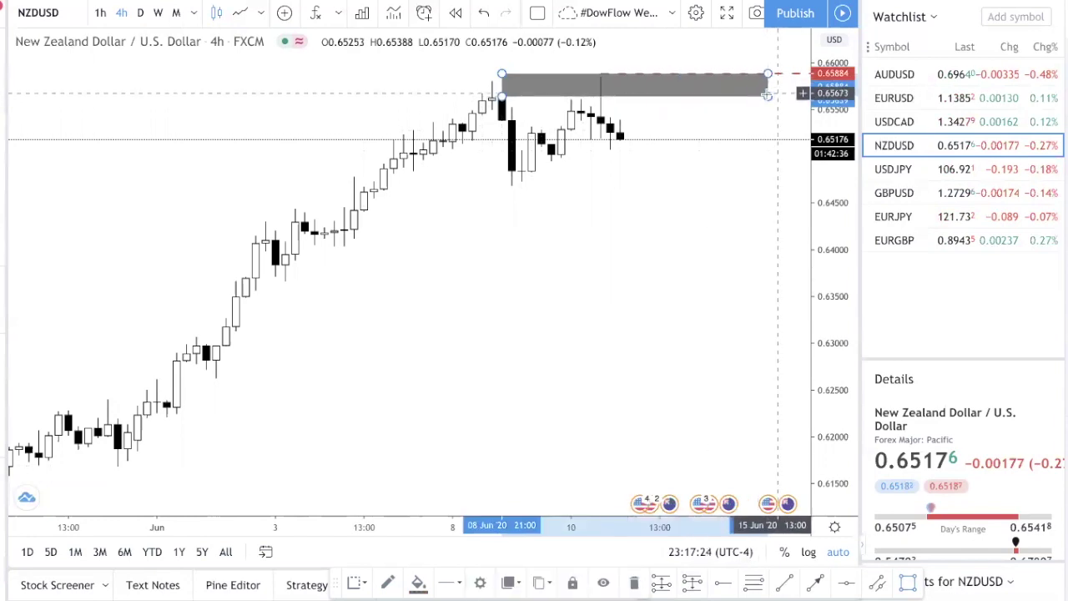
scroll(712, 102, right, 1)
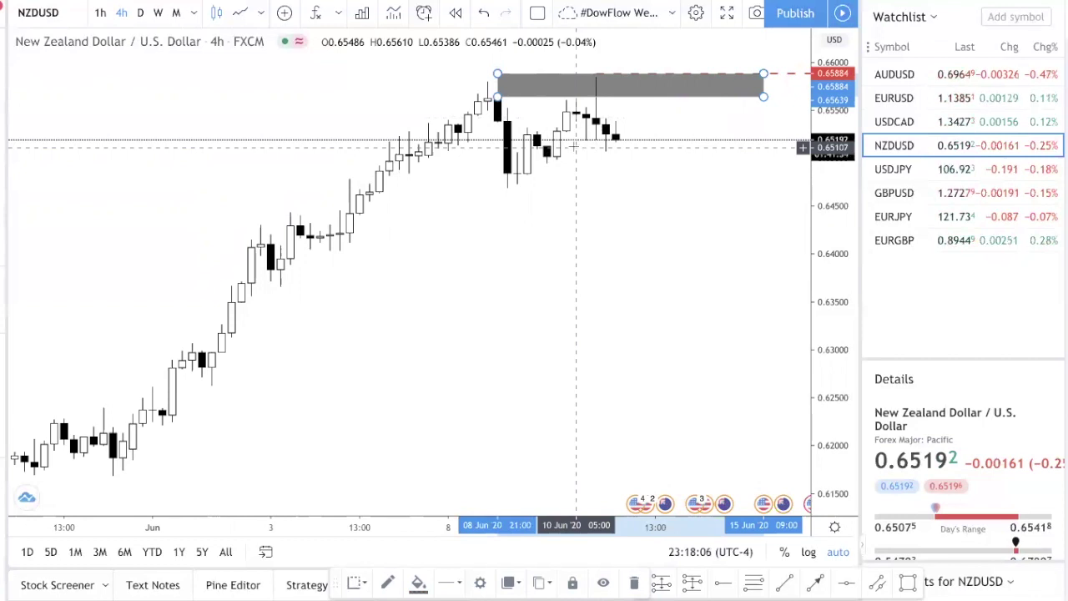
click(530, 135)
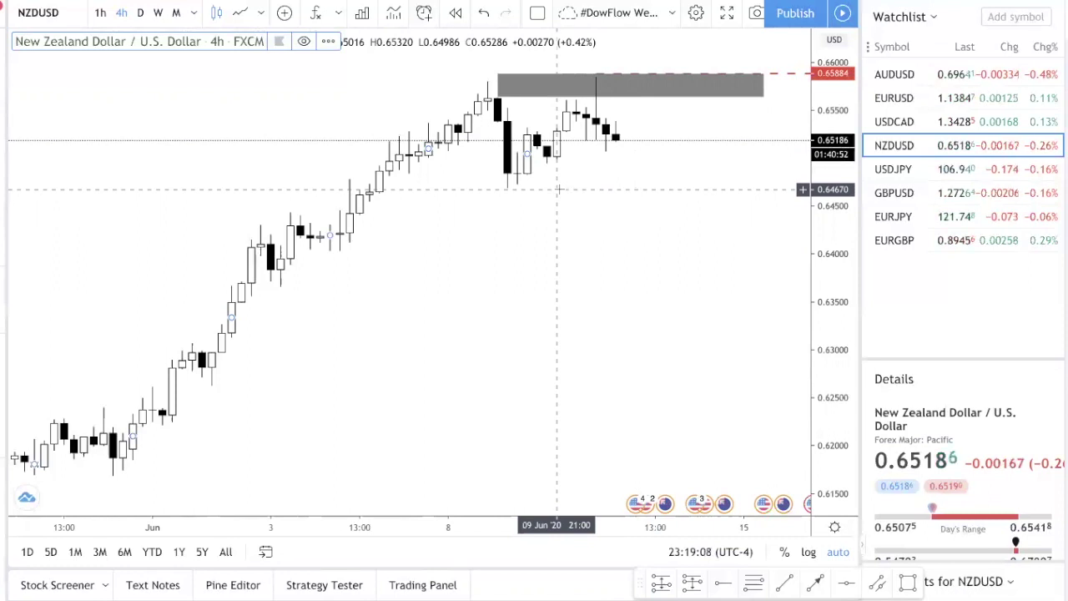
scroll(559, 190, down, 2)
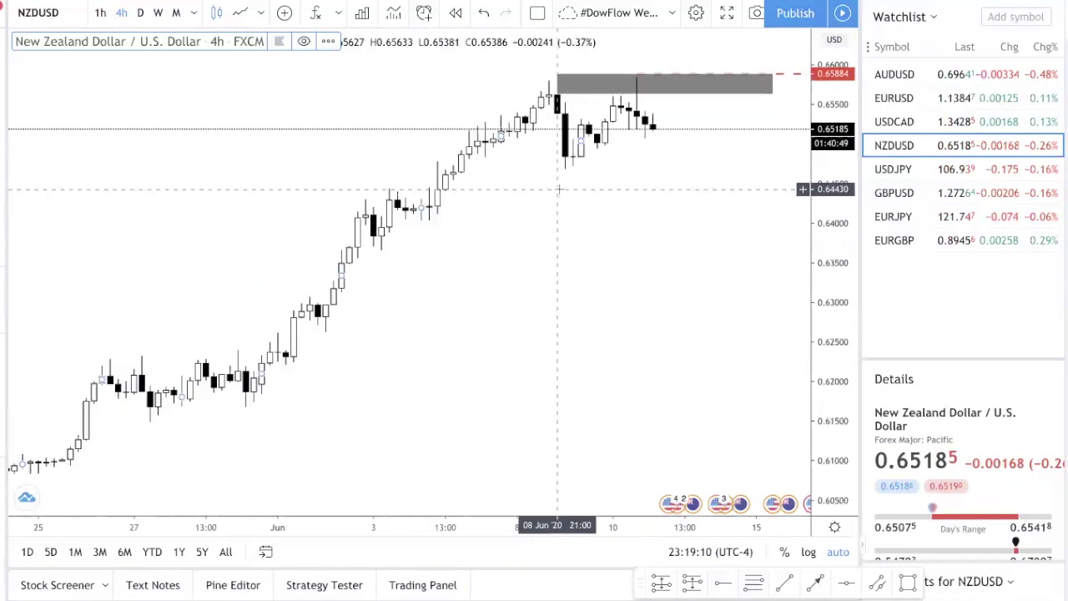